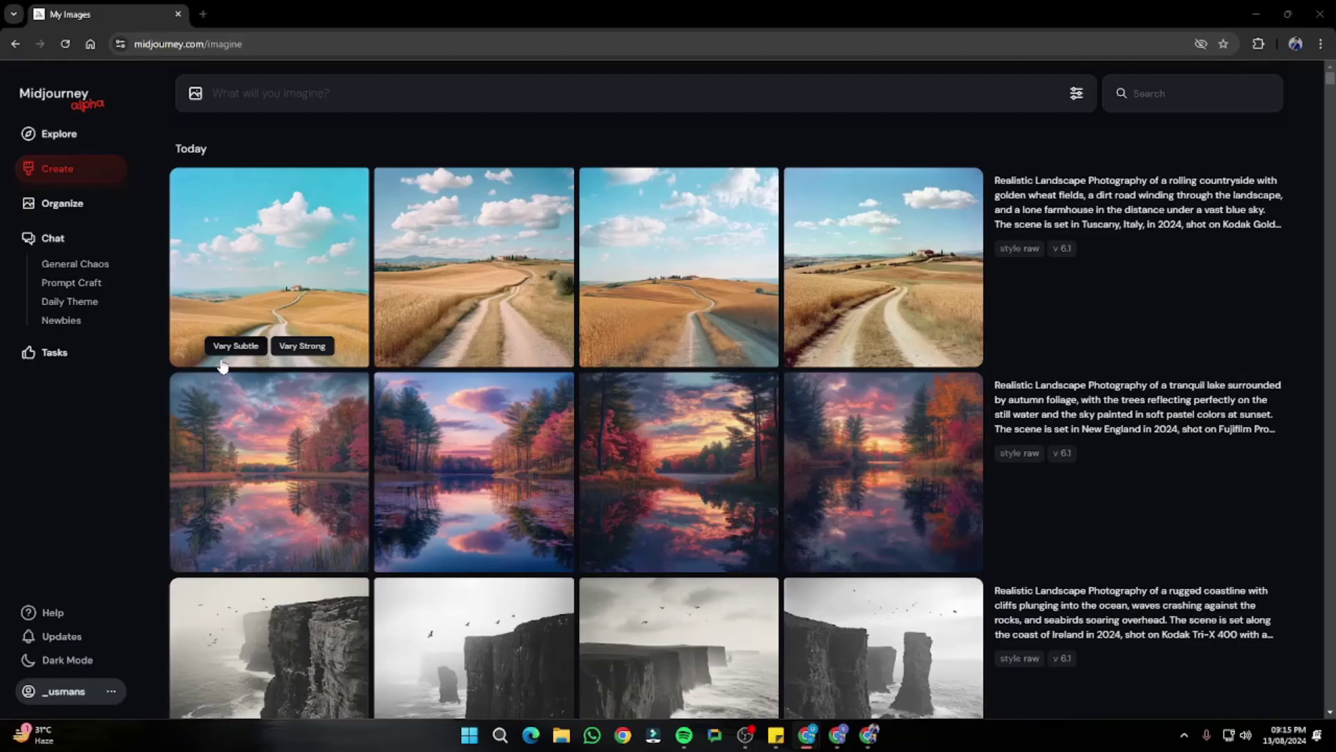
scroll(207, 443, "down", 3)
scroll(207, 443, "down", 7)
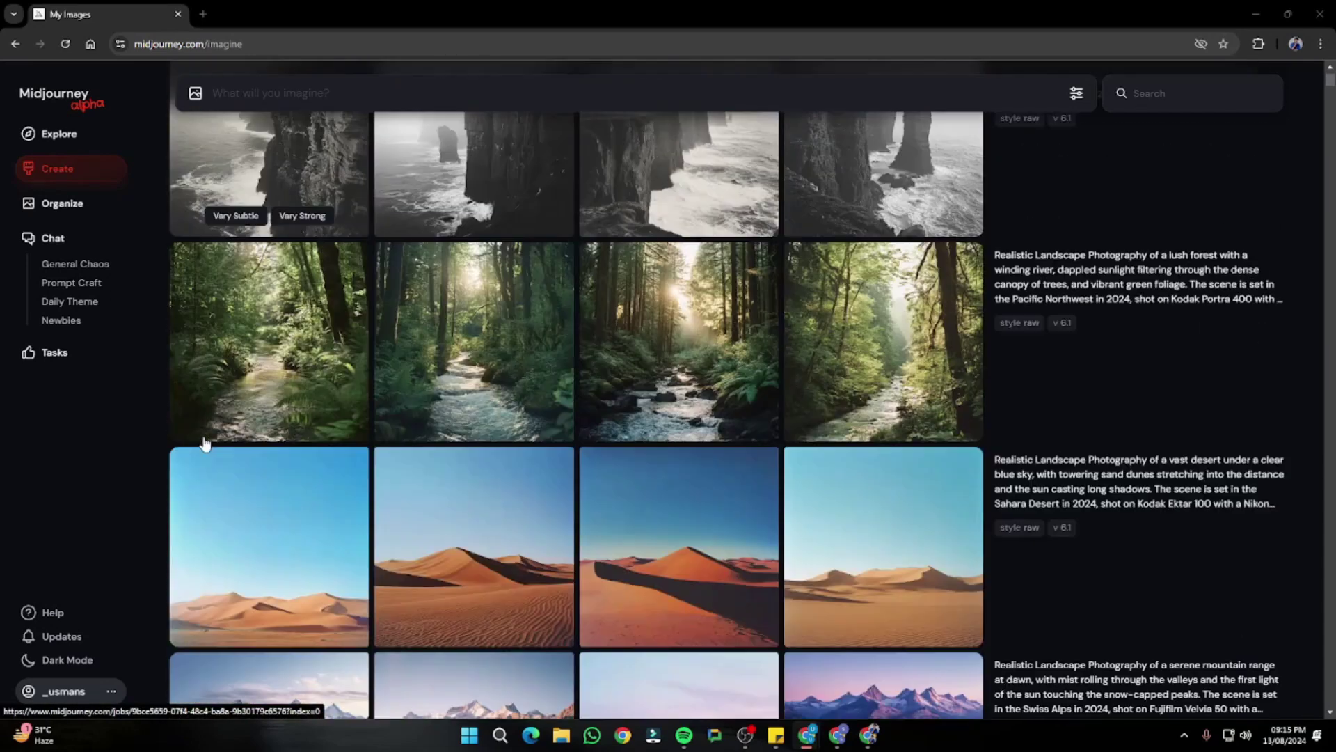
scroll(206, 443, "down", 12)
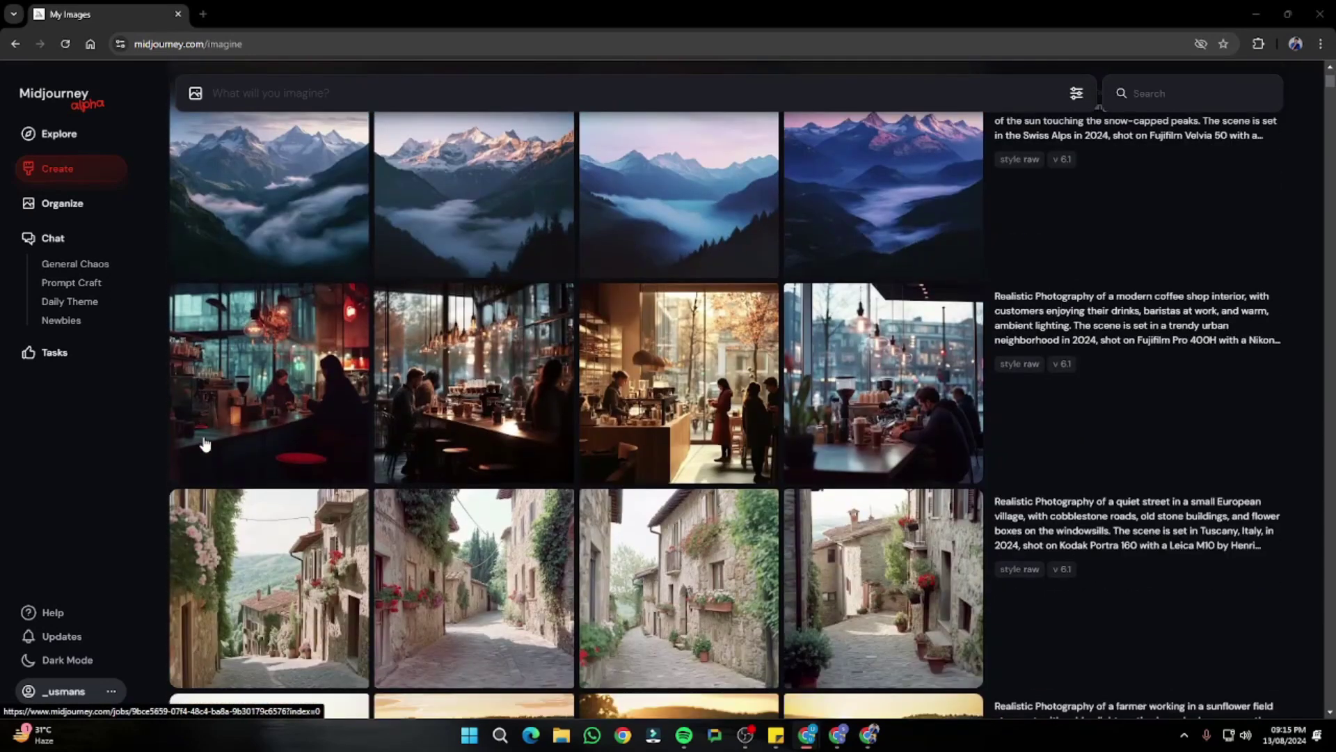
scroll(206, 443, "down", 7)
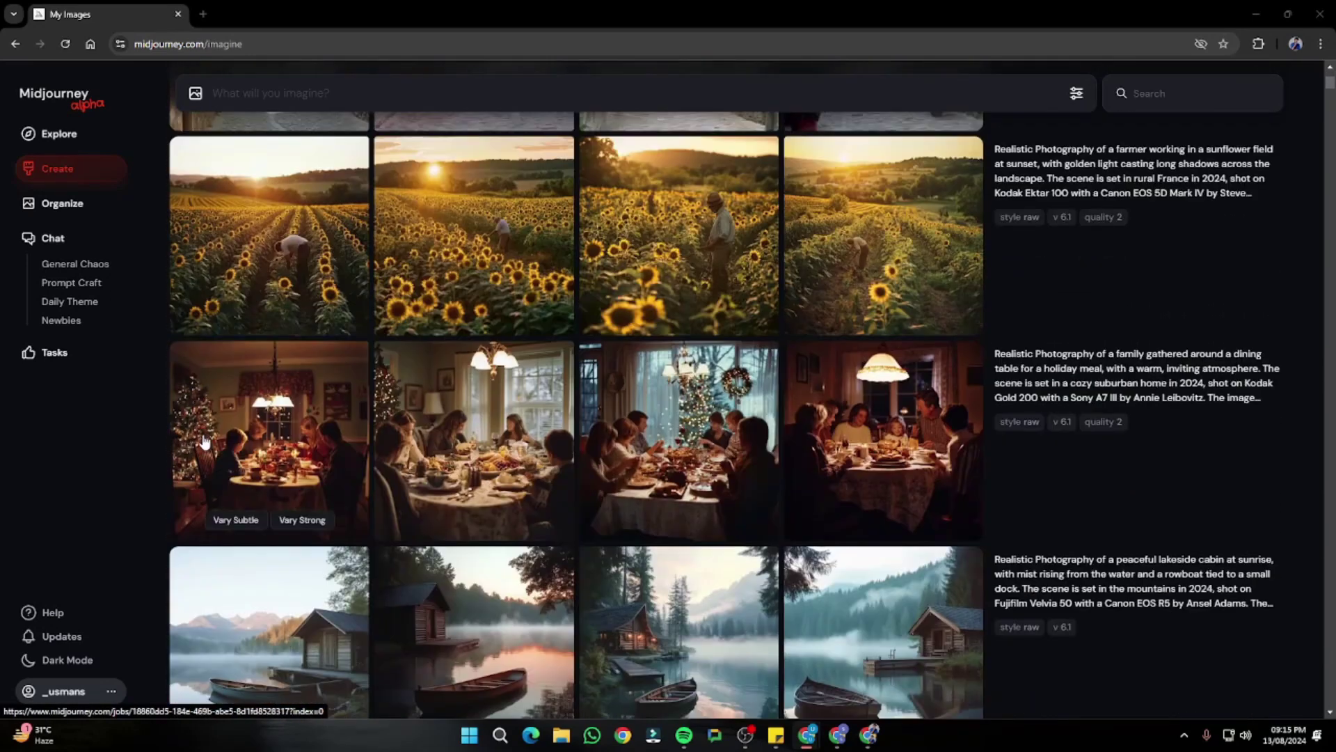
scroll(206, 440, "down", 13)
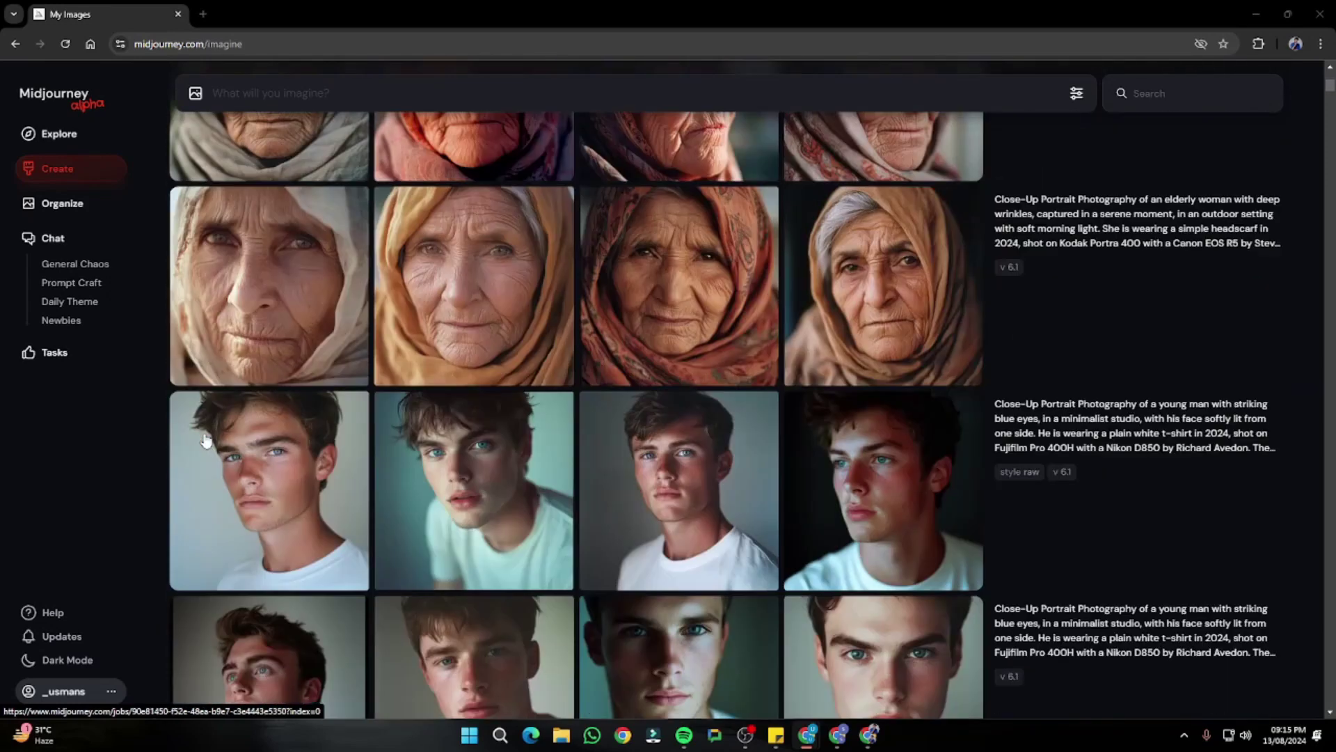
scroll(206, 440, "down", 3)
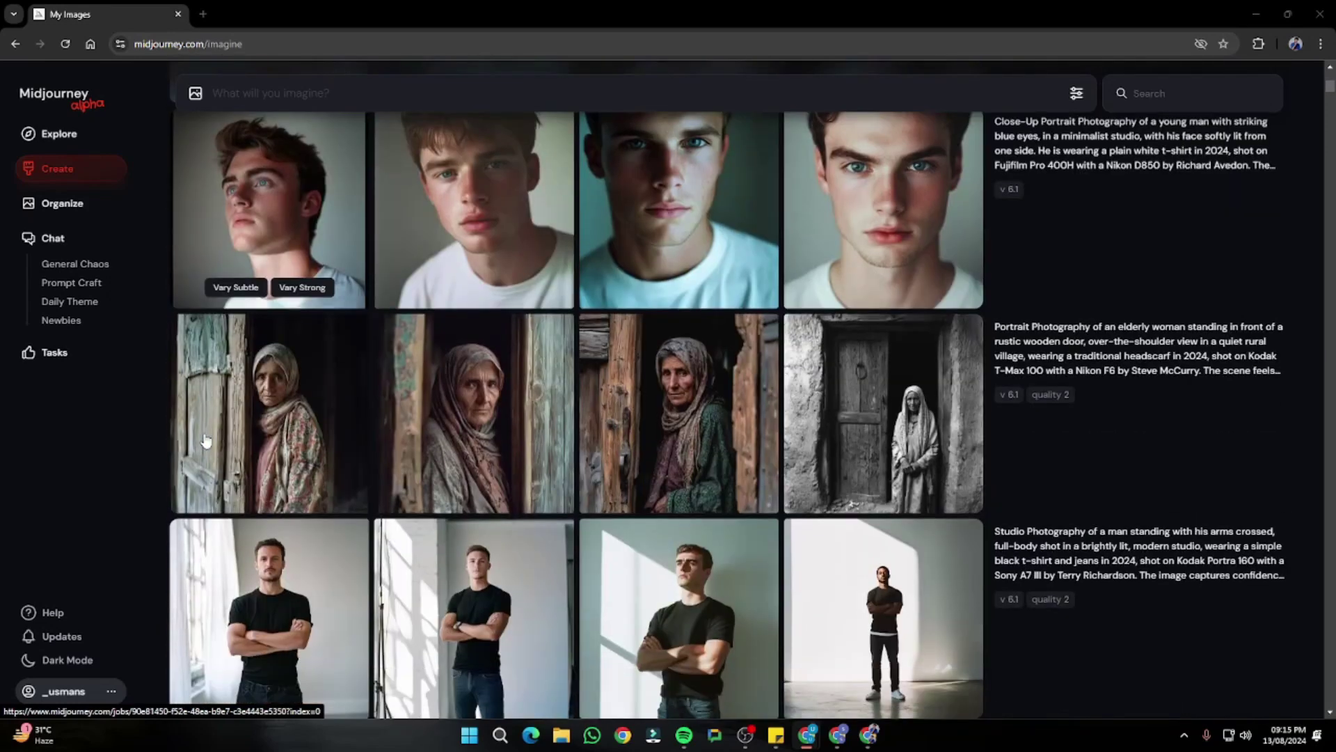
scroll(206, 440, "down", 13)
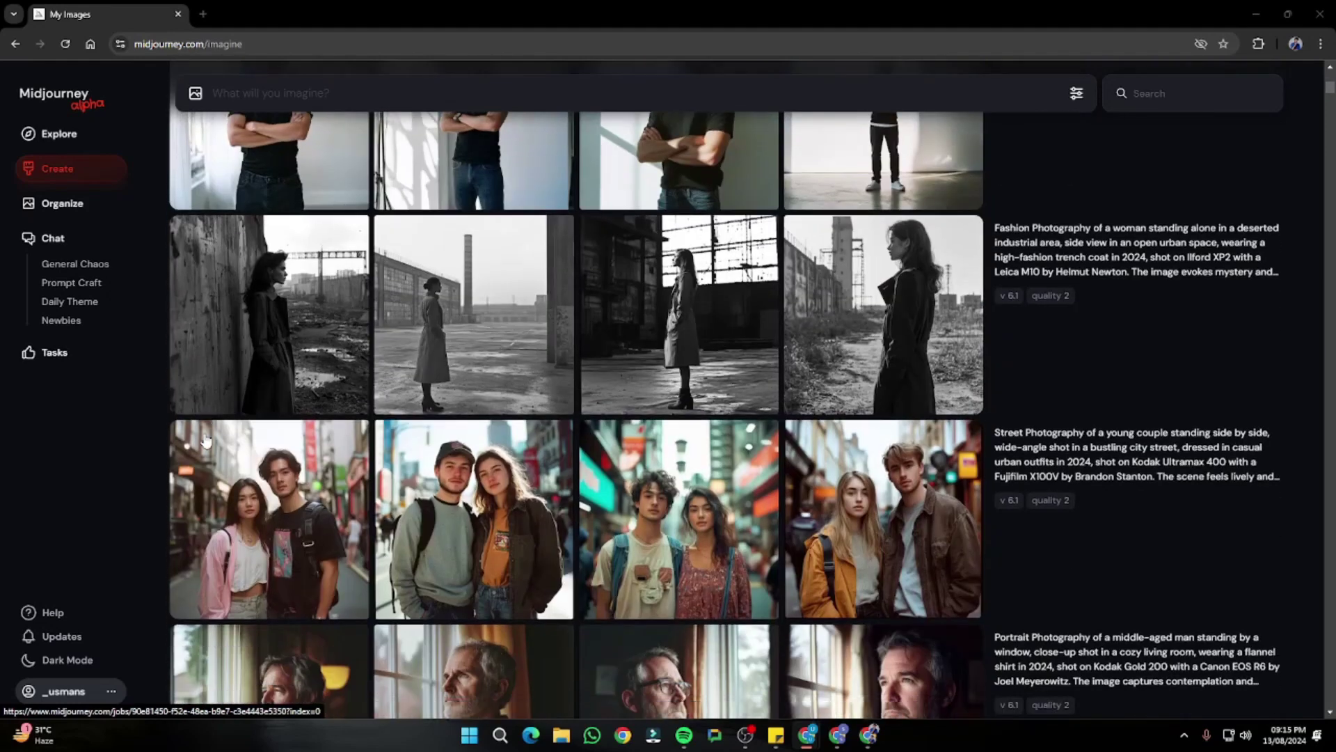
scroll(206, 440, "down", 13)
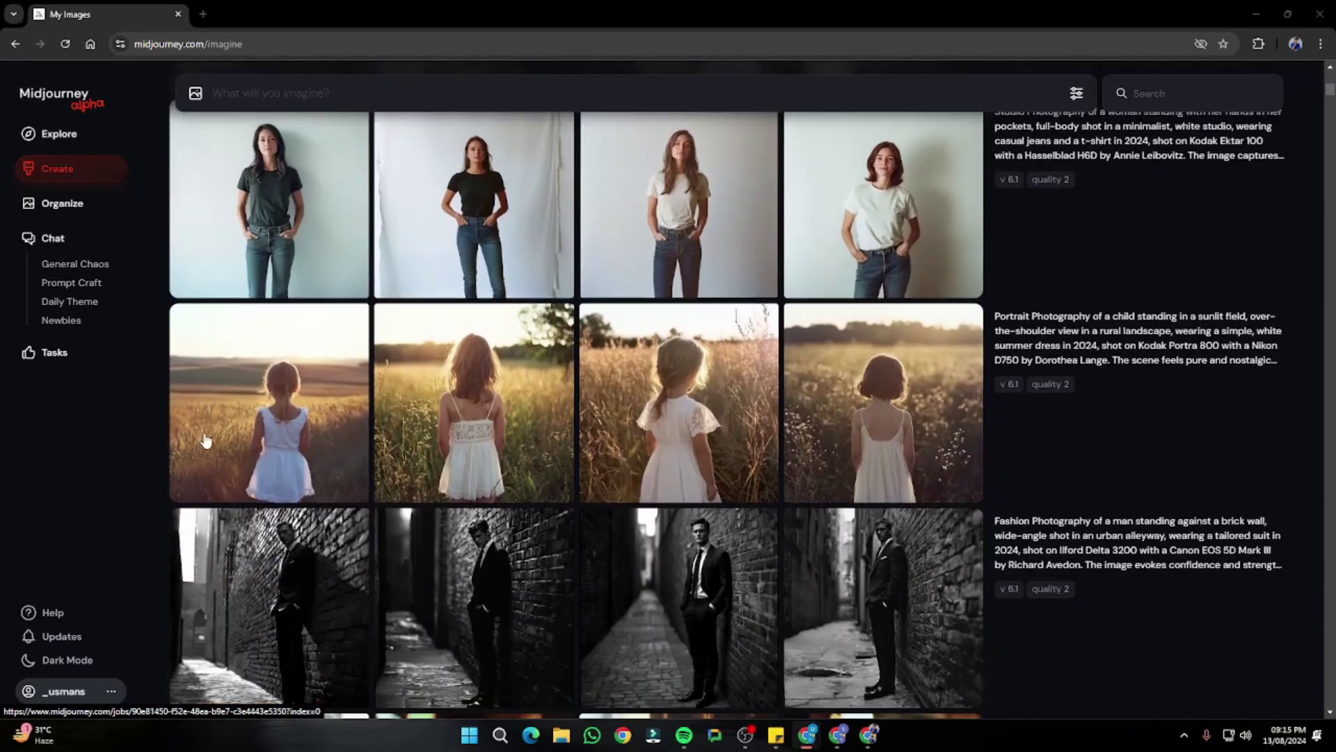
scroll(206, 439, "down", 12)
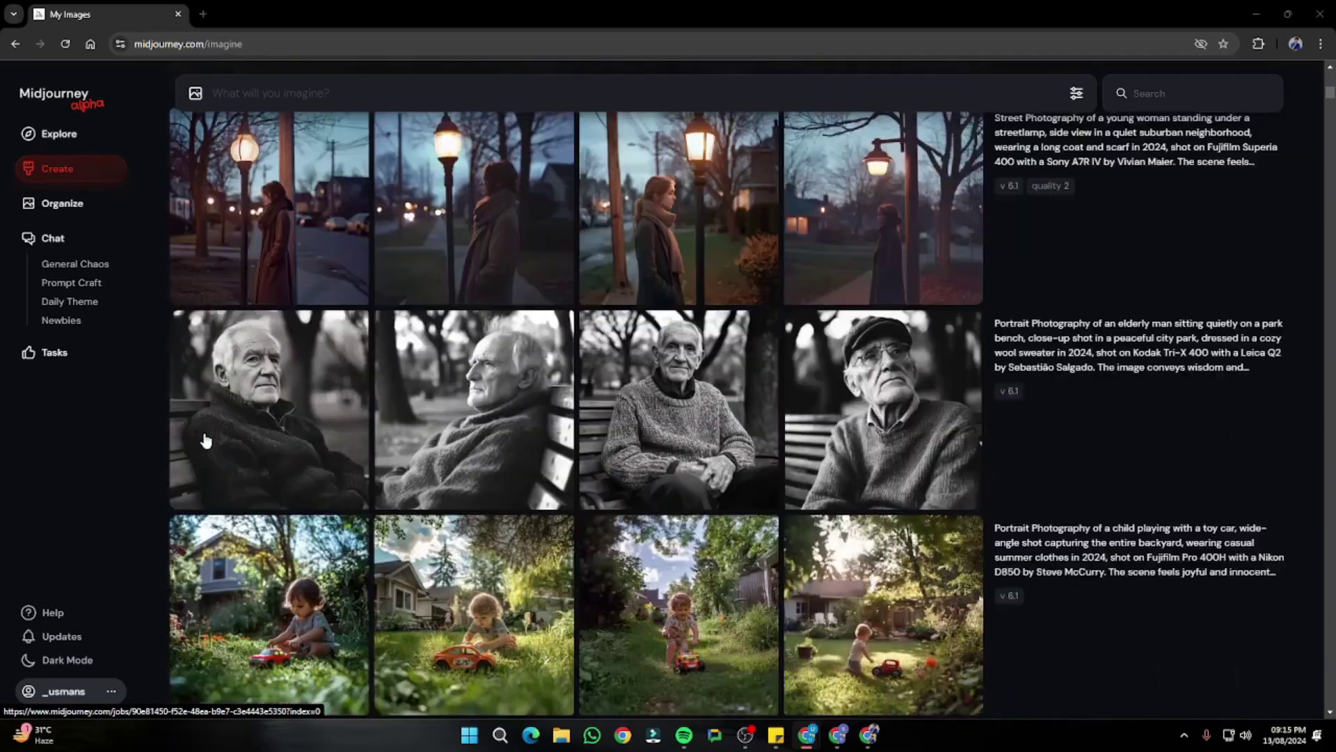
scroll(206, 440, "down", 7)
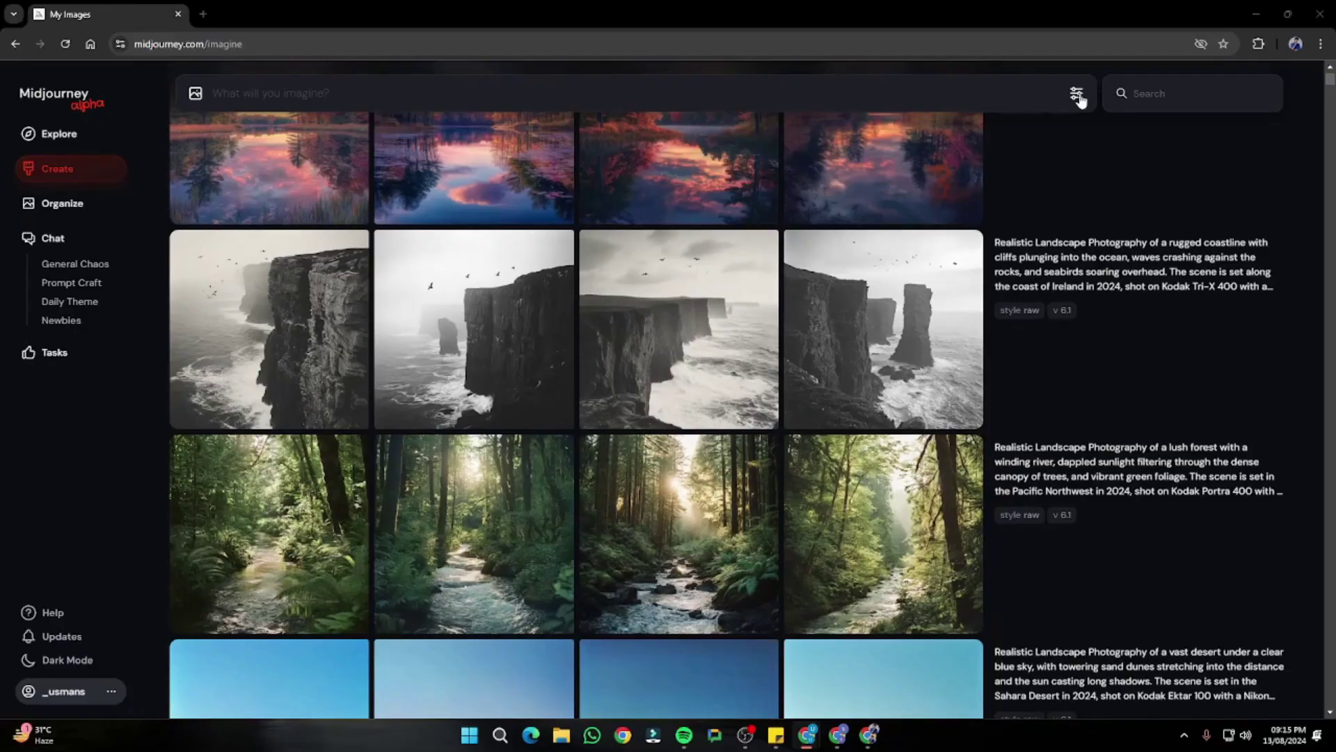
- Open the image settings panel, showing Square 1:1, Raw mode, version 6.1 and Fast speed
left_click(1077, 95)
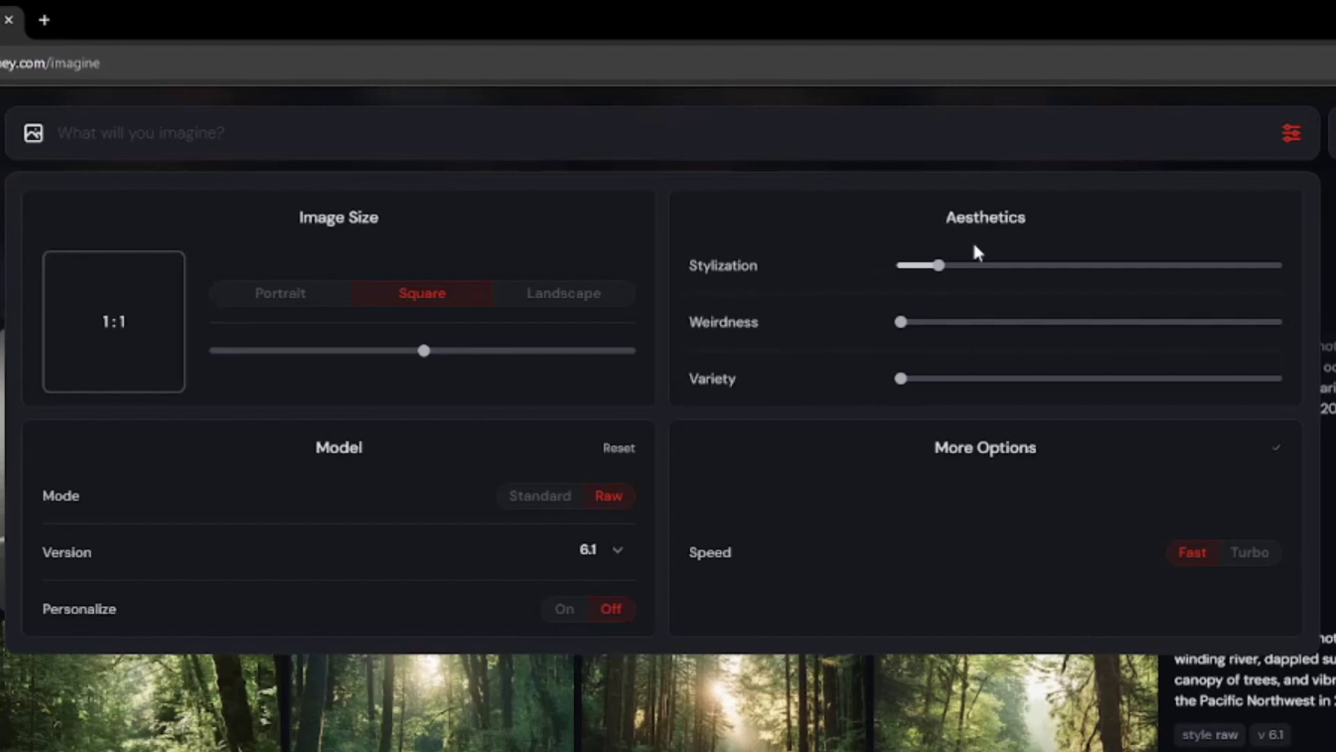
mouse_move(726, 277)
left_click(486, 131)
type("--")
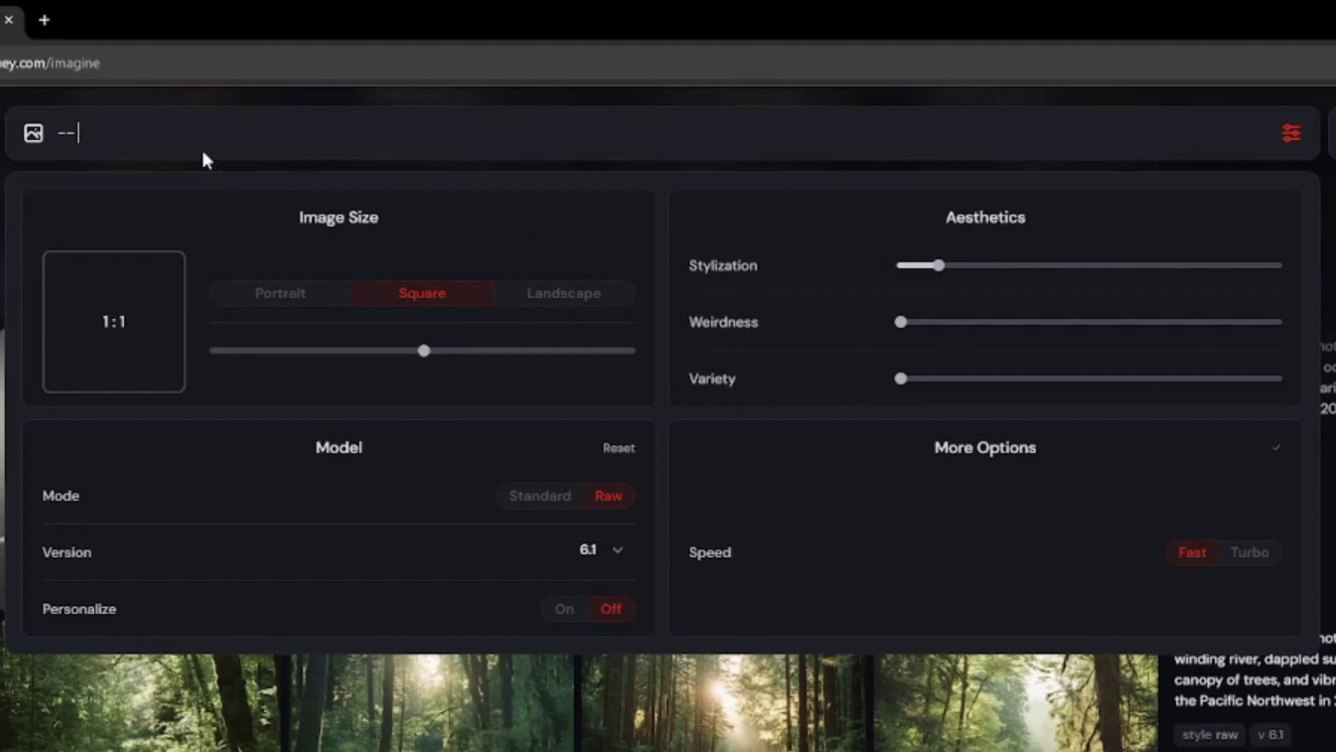
type(" coh")
key("BackSpace")
key("BackSpace")
type("haos")
key("BackSpace")
key("BackSpace")
key("BackSpace")
key("BackSpace")
key("BackSpace")
key("BackSpace")
key("BackSpace")
key("BackSpace")
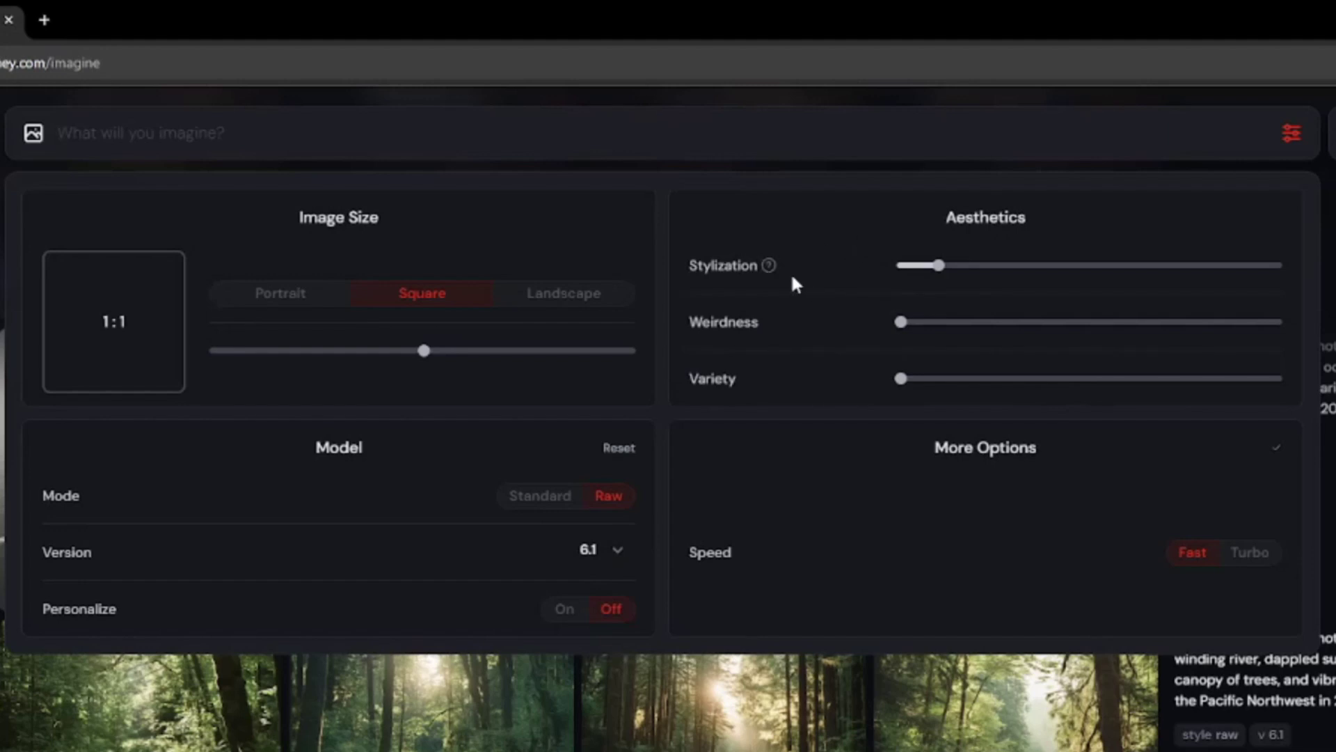
- Drop Stylization to its minimum, then bring it back to 100
mouse_move(773, 324)
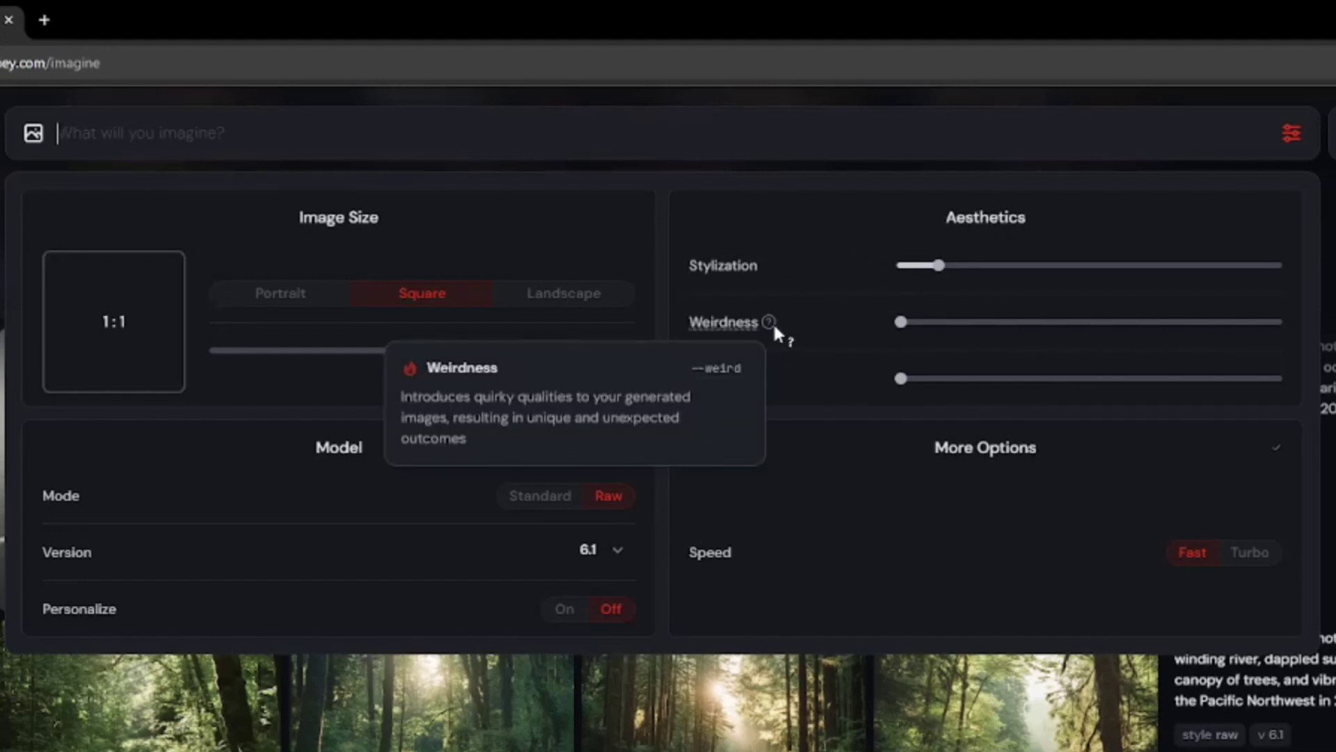
left_click(869, 287)
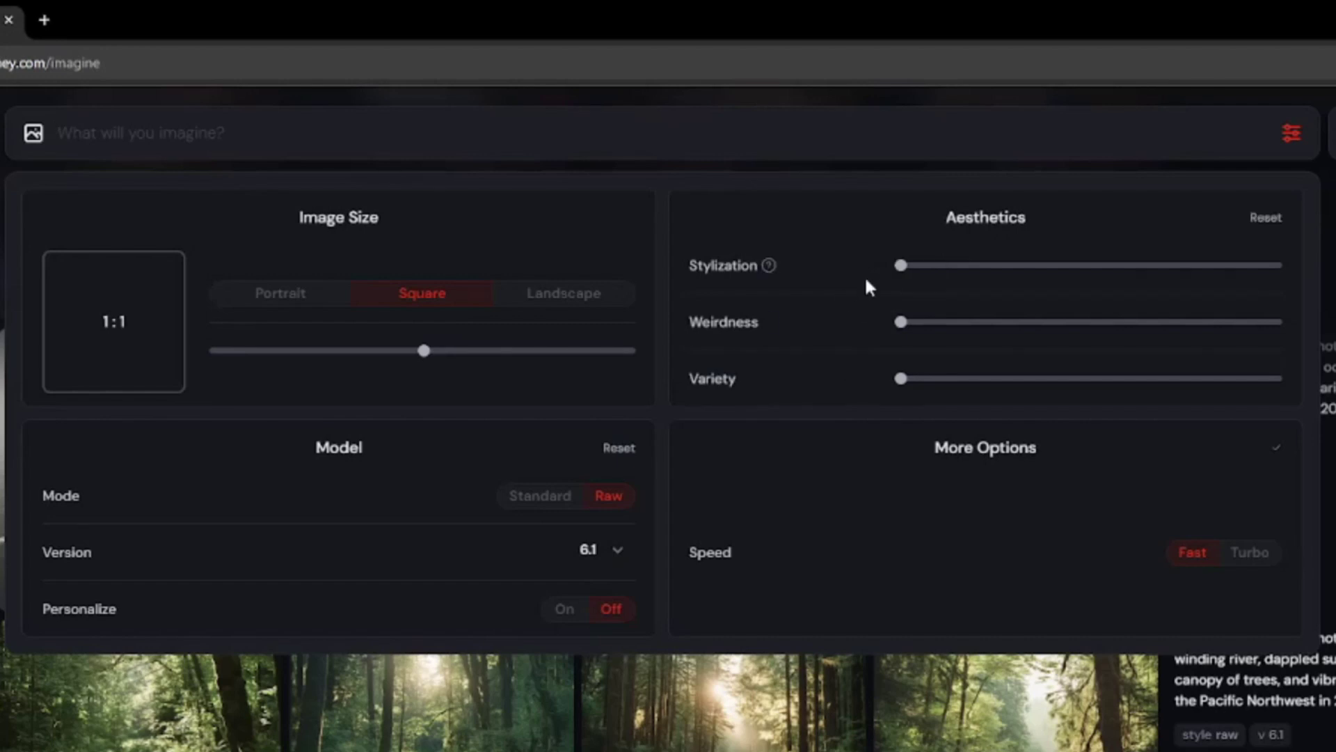
left_click_drag(901, 265, 943, 283)
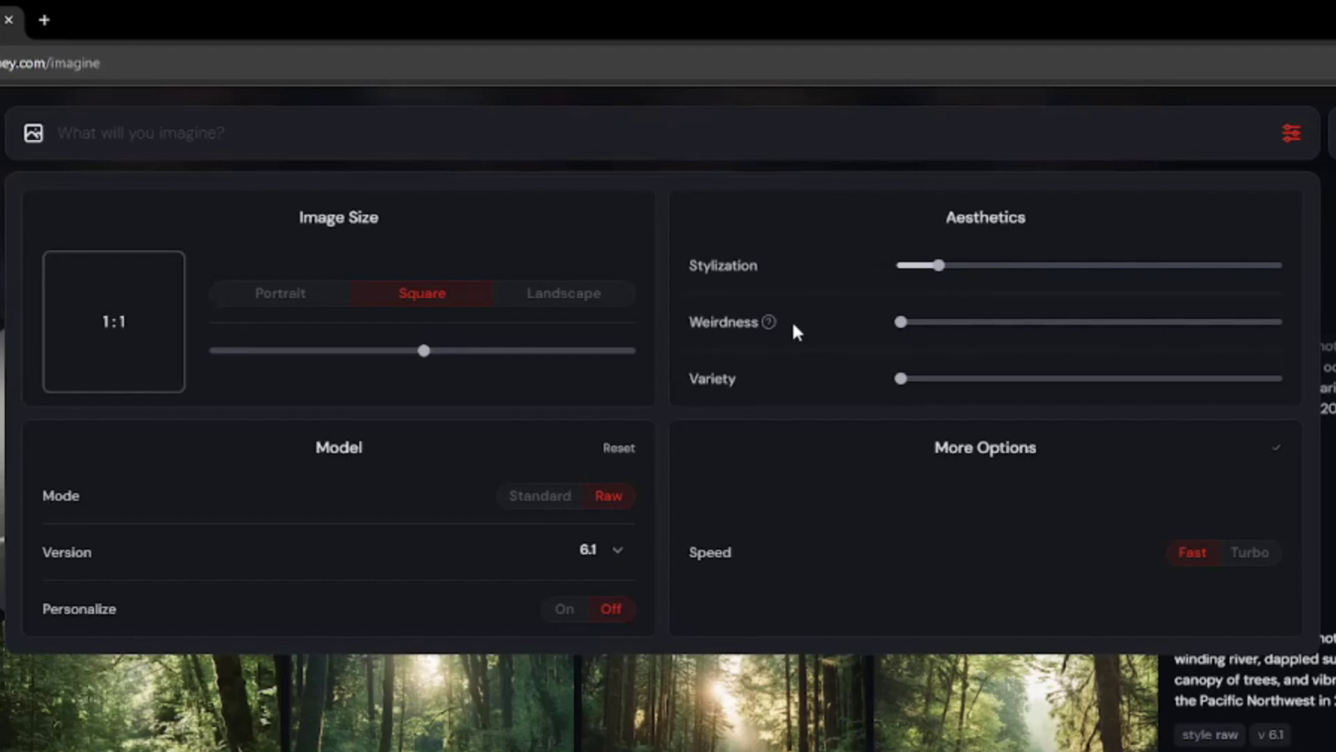
mouse_move(753, 327)
mouse_move(740, 387)
- Set the mode back to Raw and keep model version 6.1
left_click(532, 502)
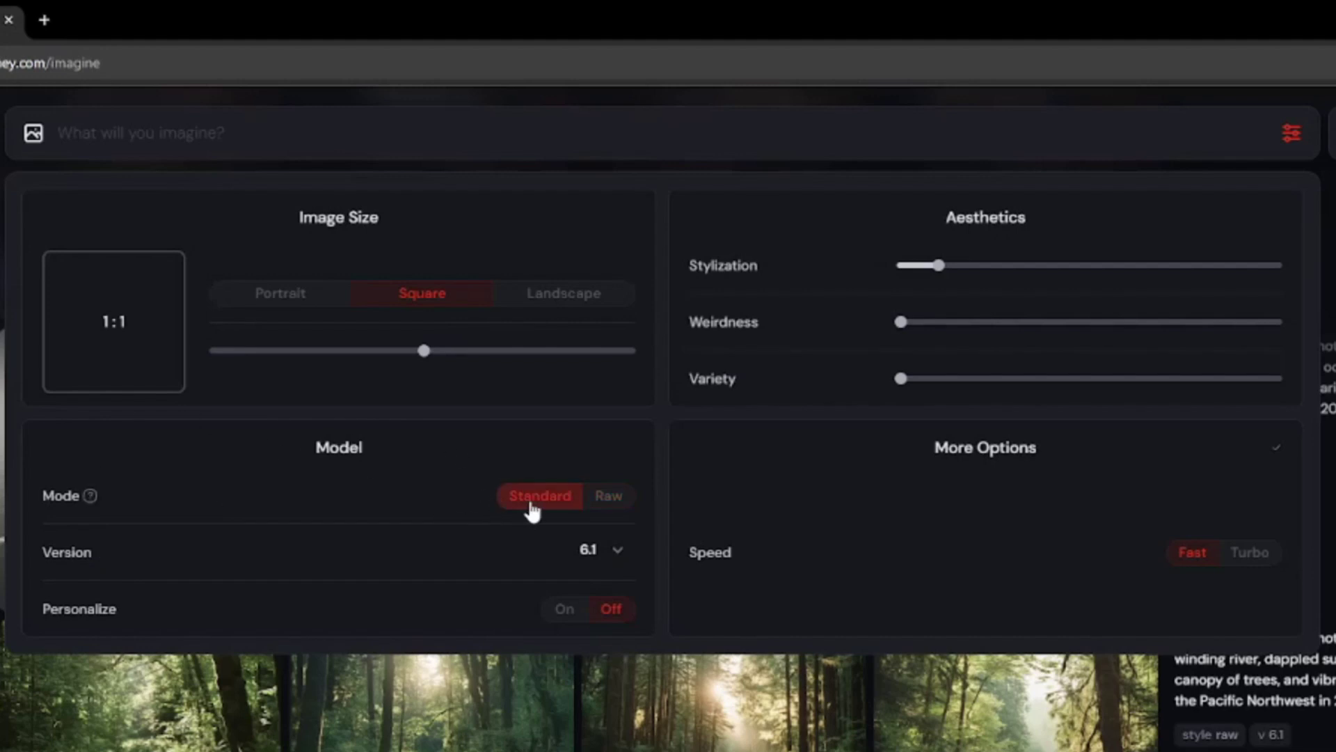
left_click(626, 512)
left_click(554, 512)
left_click(627, 510)
left_click(545, 507)
left_click(615, 506)
left_click(592, 555)
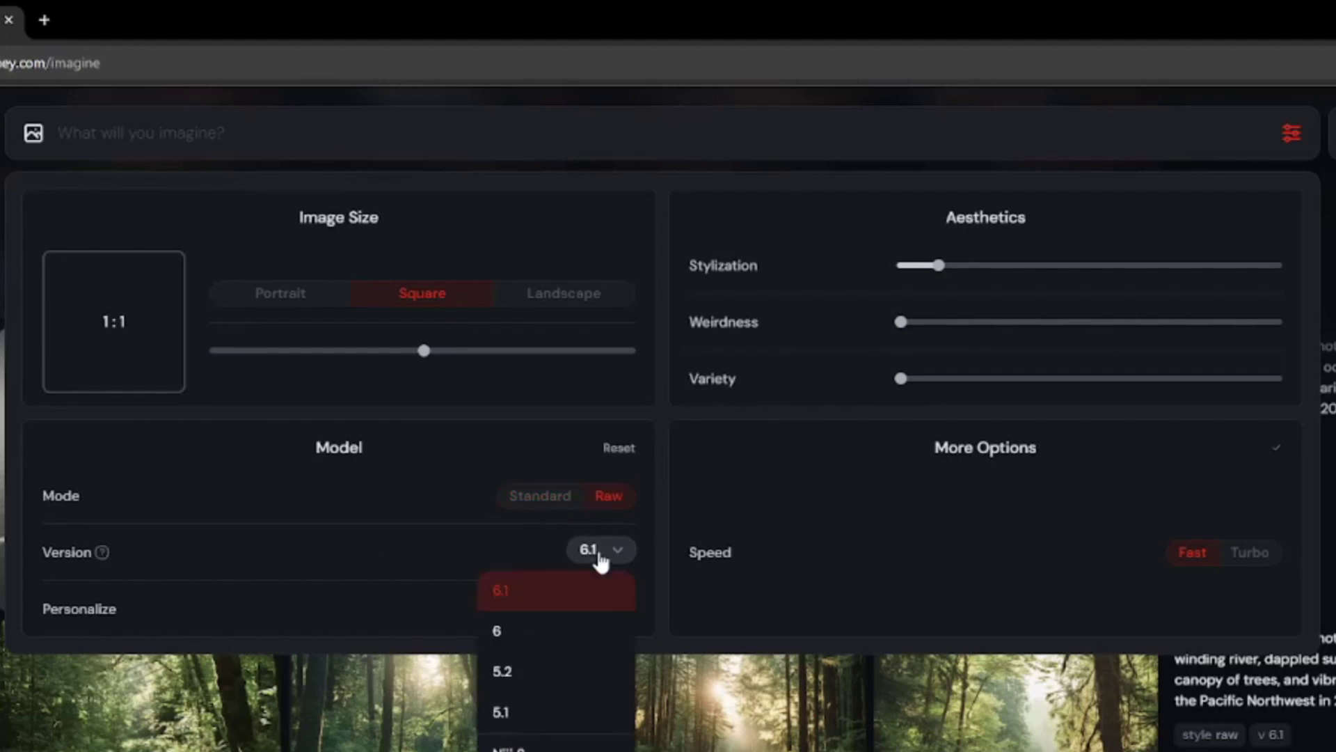
left_click(584, 595)
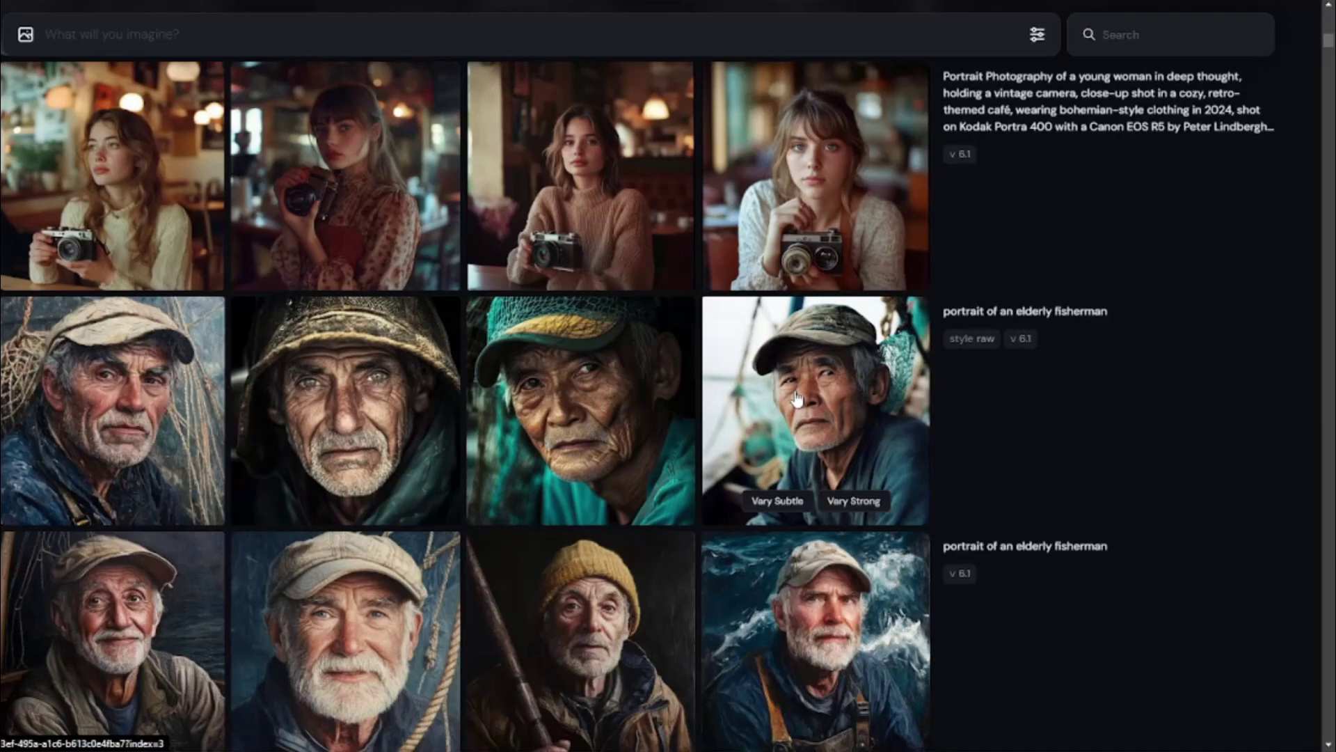
- Open the painterly elderly fisherman portrait against stormy waves in detail view
scroll(797, 399, "down", 4)
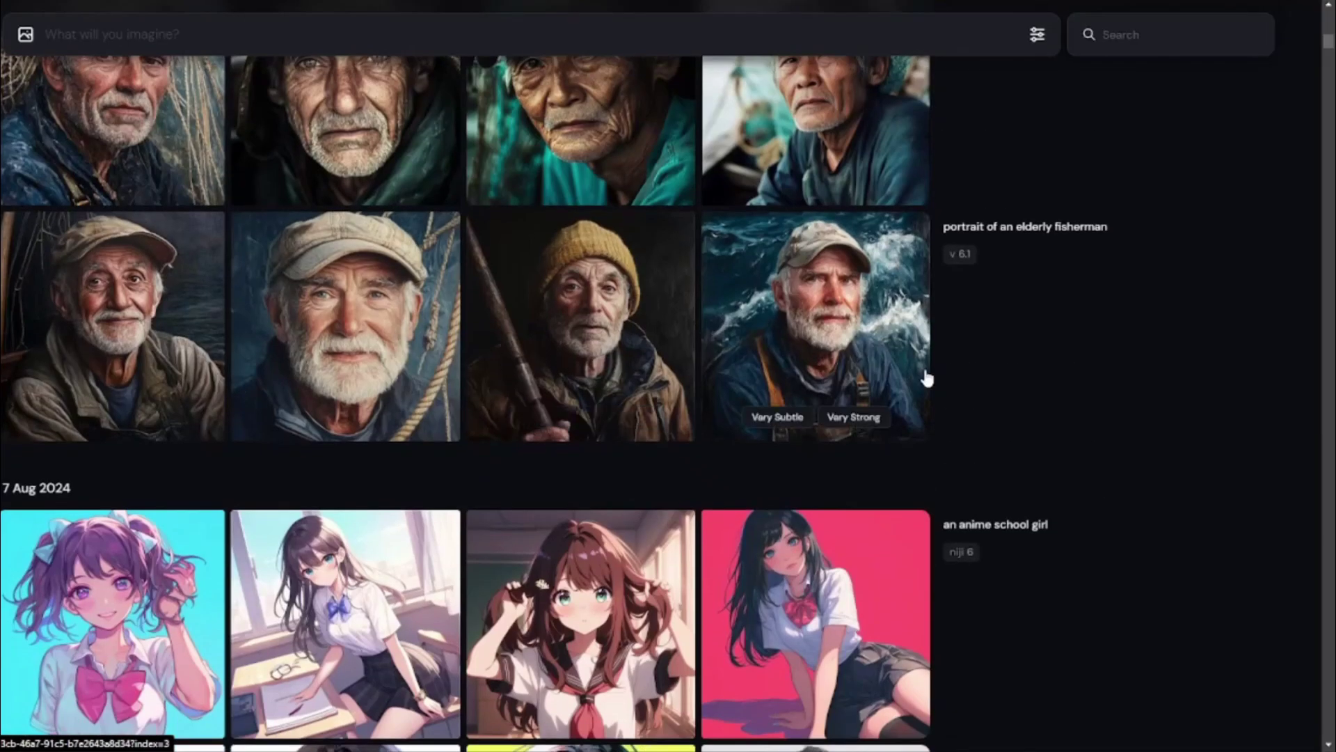
left_click(824, 311)
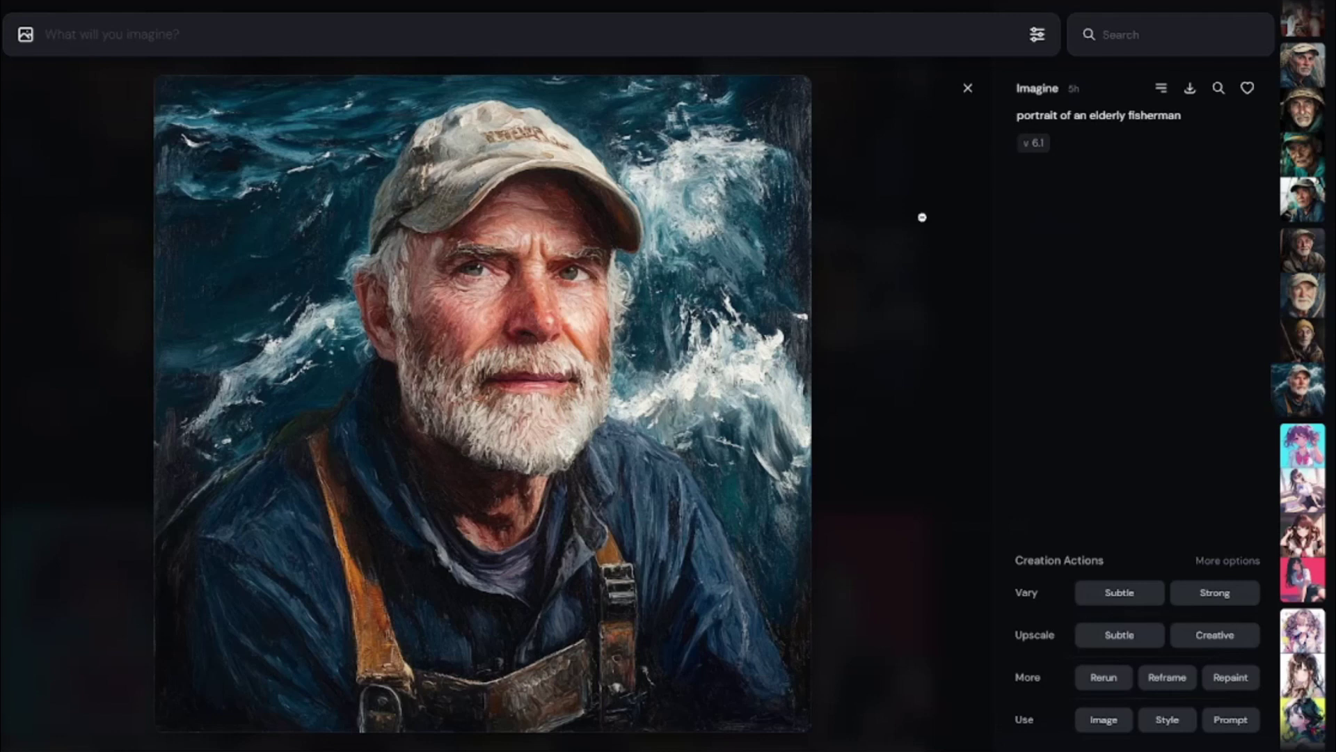
- View the fisherman portrait full size, then scroll up to the café woman with vintage camera
left_click(563, 416)
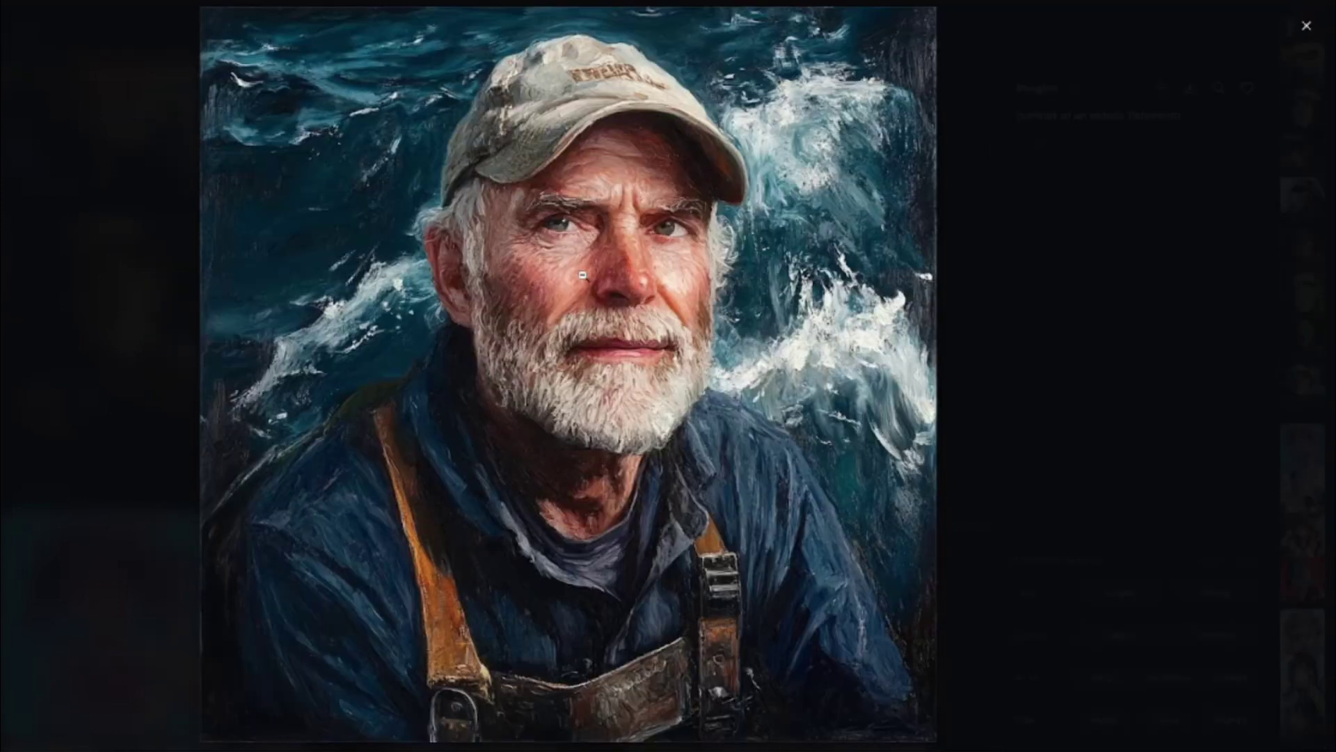
left_click(1034, 351)
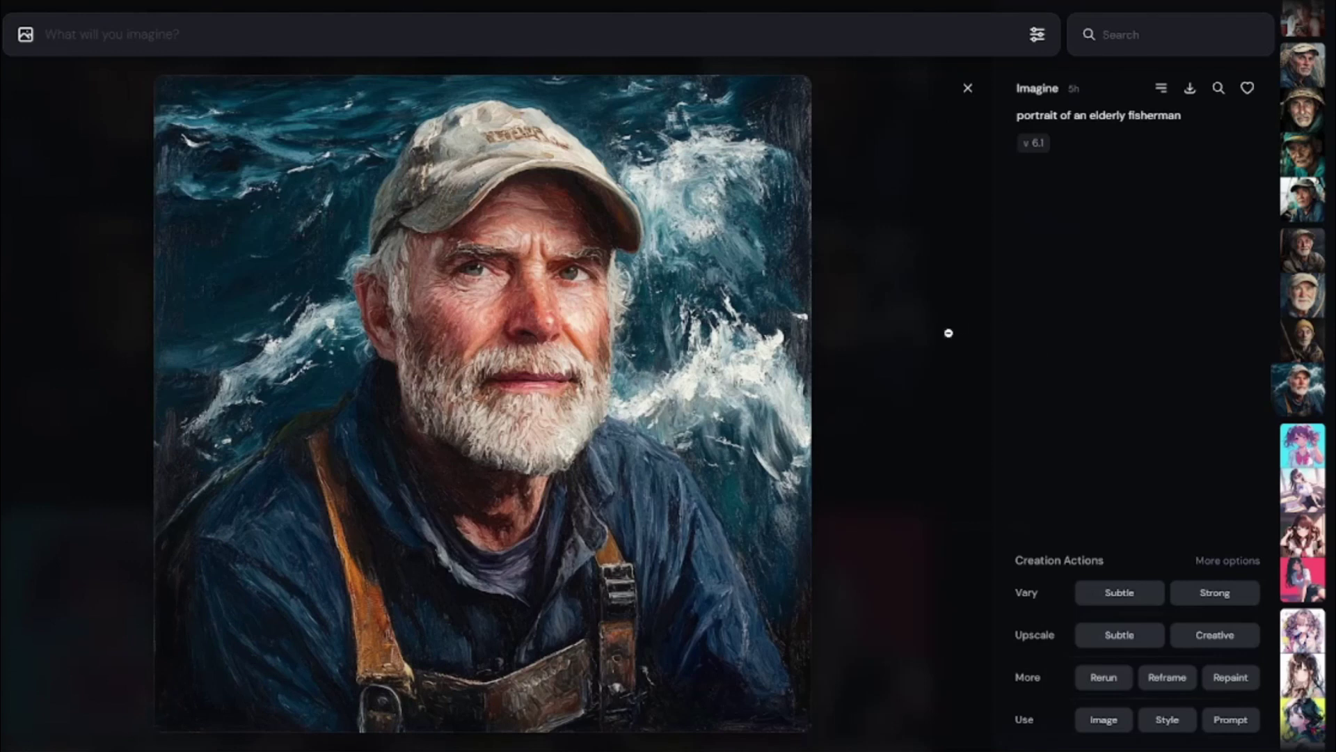
scroll(948, 332, "up", 1)
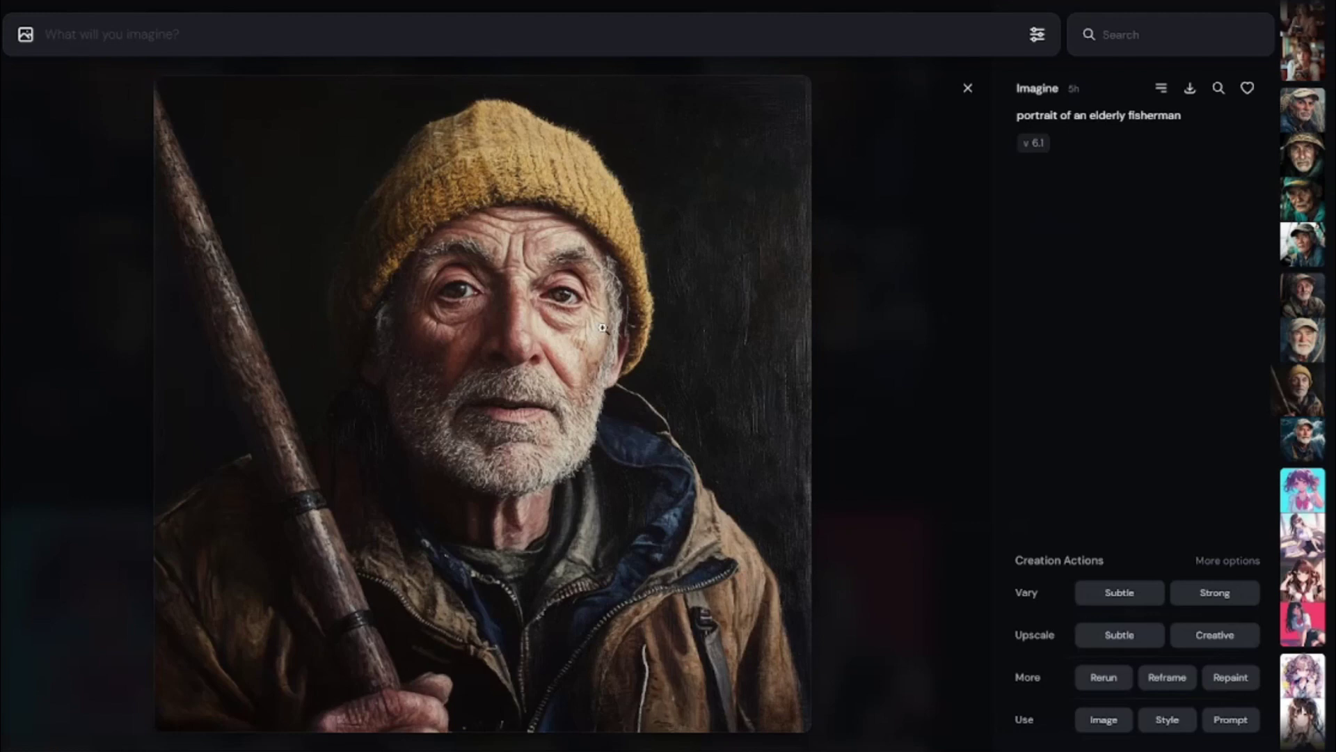
scroll(602, 328, "up", 1)
scroll(603, 328, "up", 1)
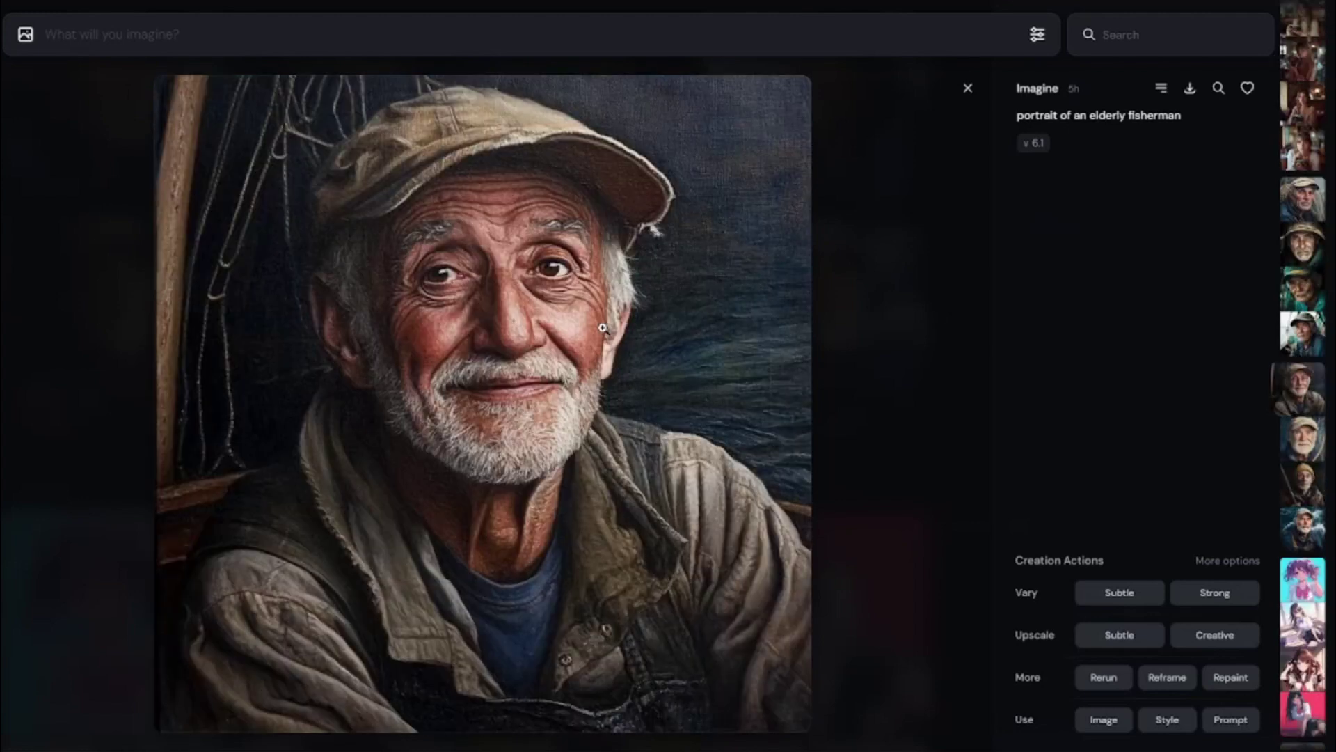
scroll(603, 328, "up", 1)
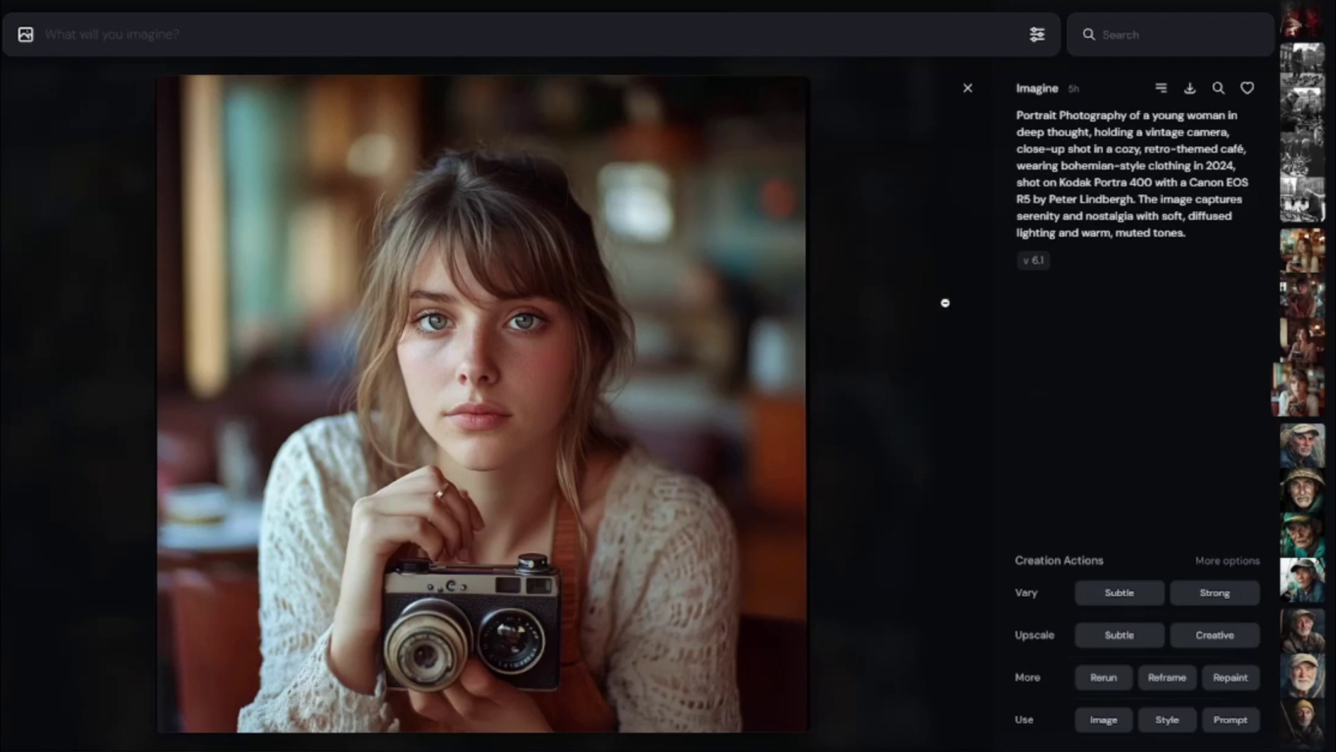
- Step back and forth through the café woman portraits from the same prompt
key("Down")
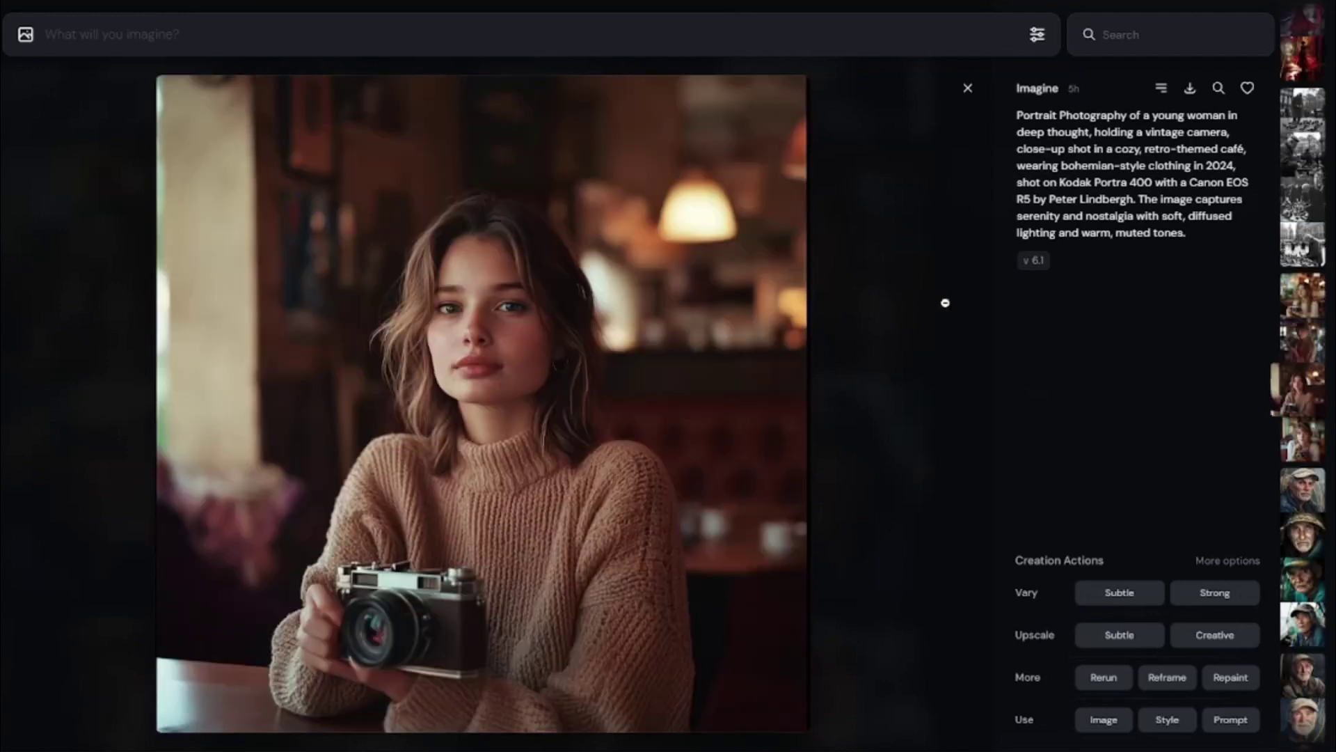
key("Down")
key("Down")
key("Up")
key("Down")
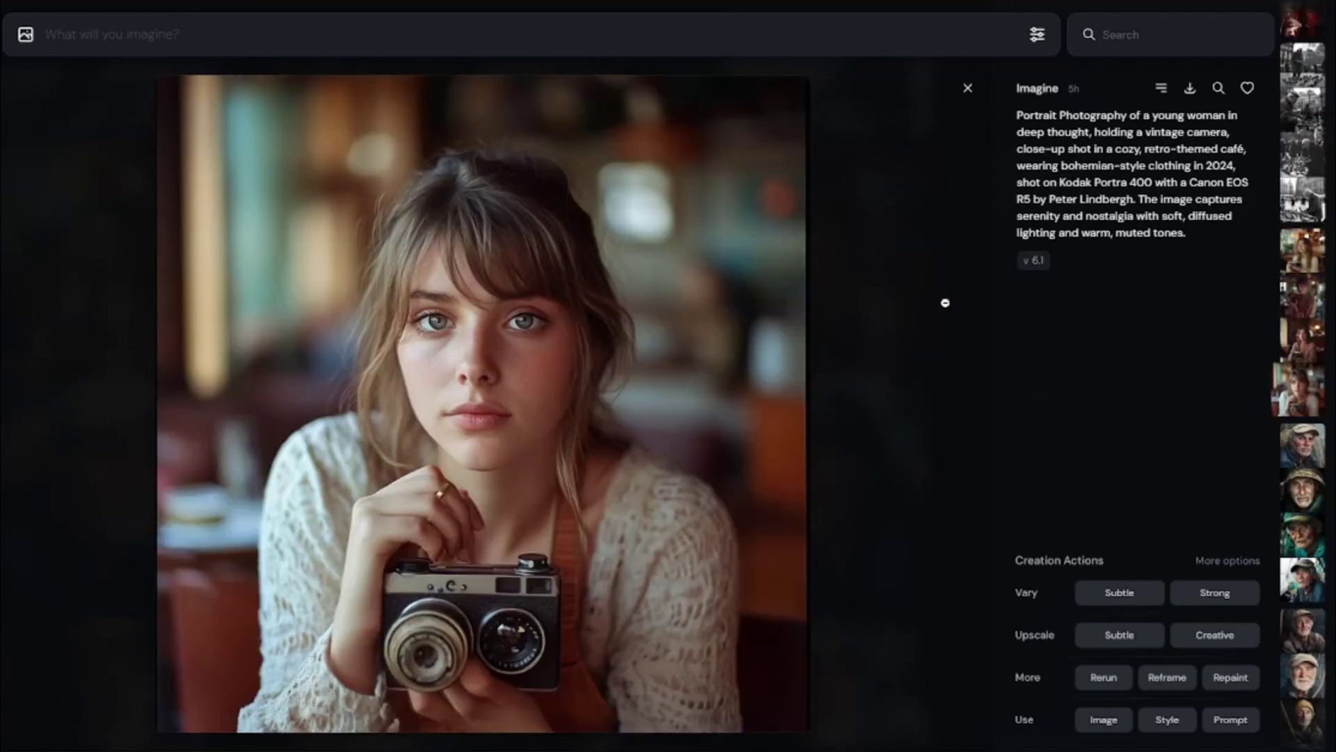
key("Down")
key("Down")
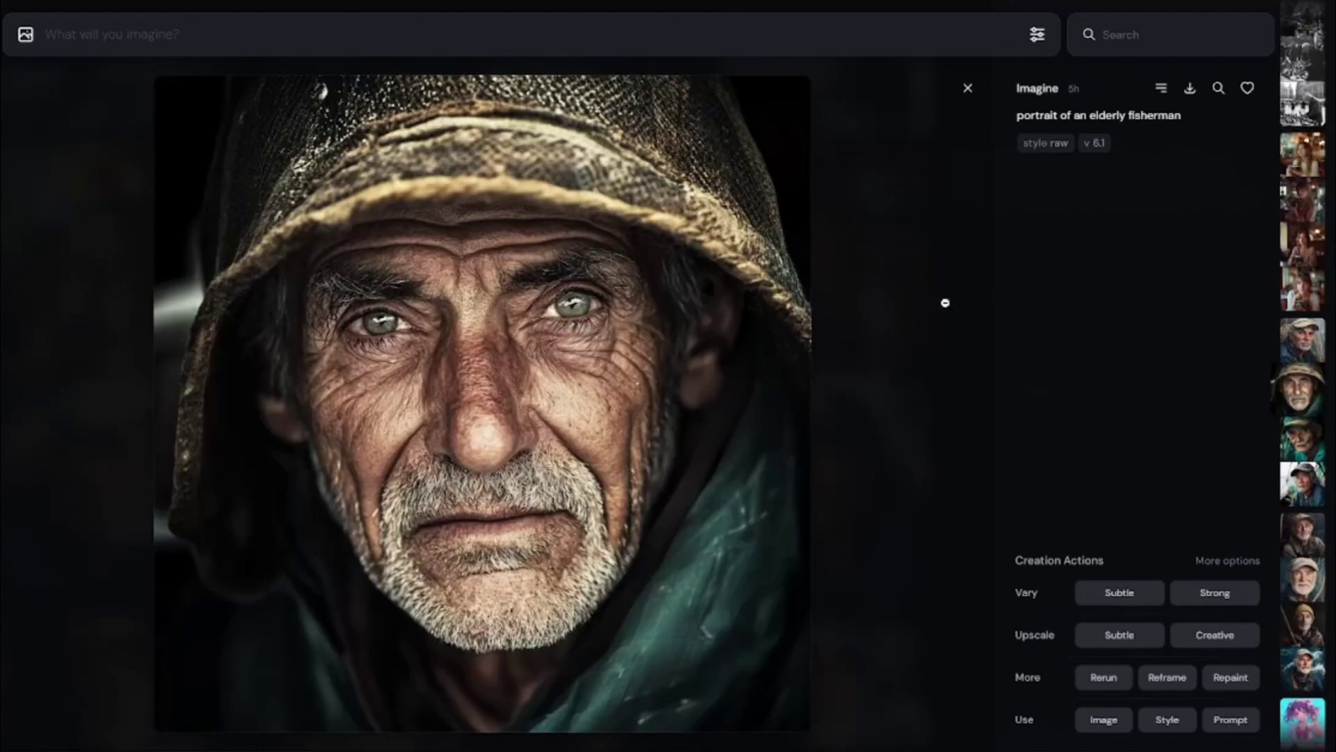
key("Up")
key("Up")
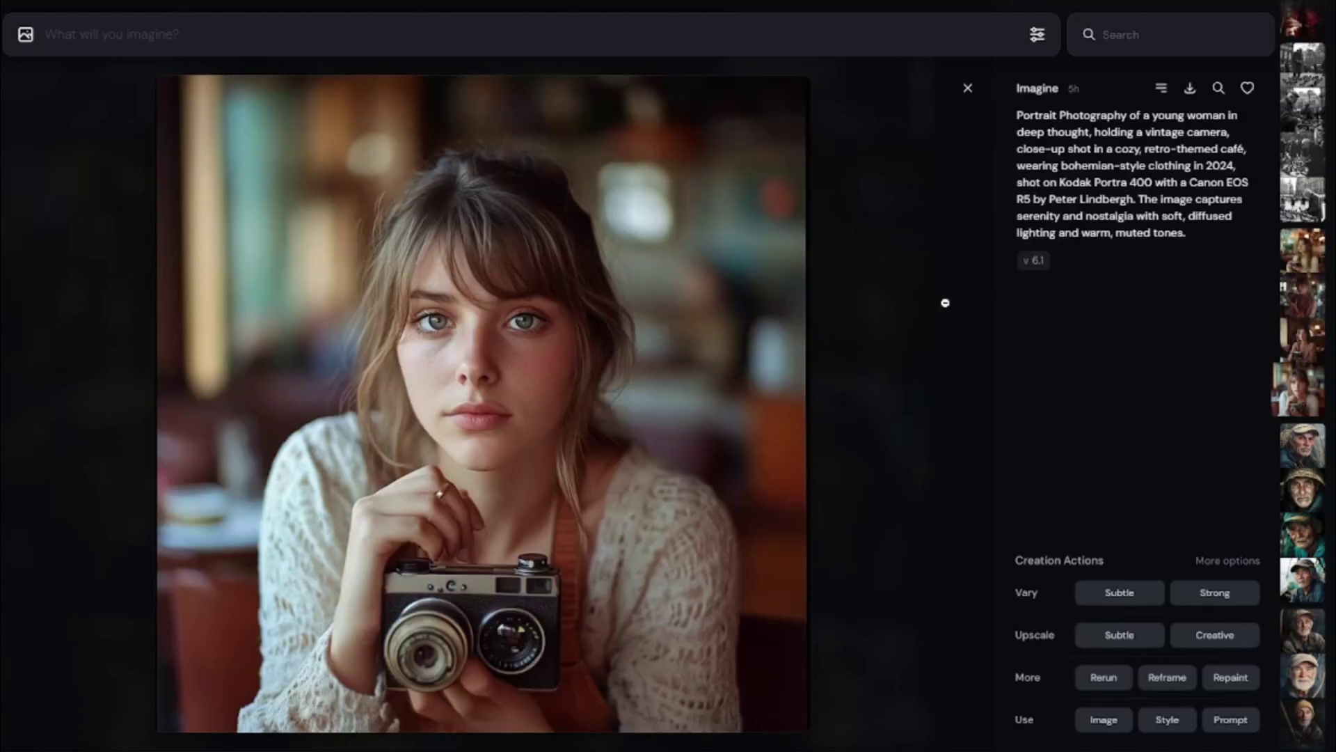
key("Up")
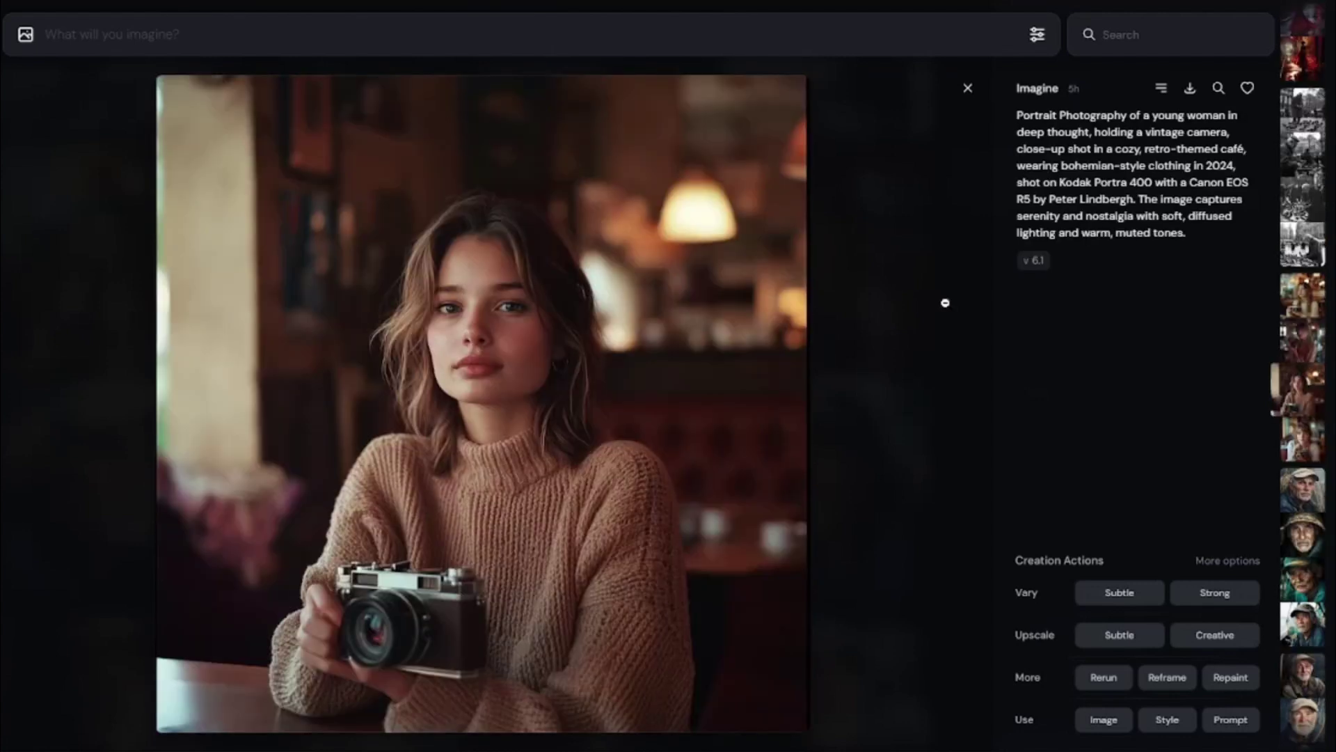
key("Up")
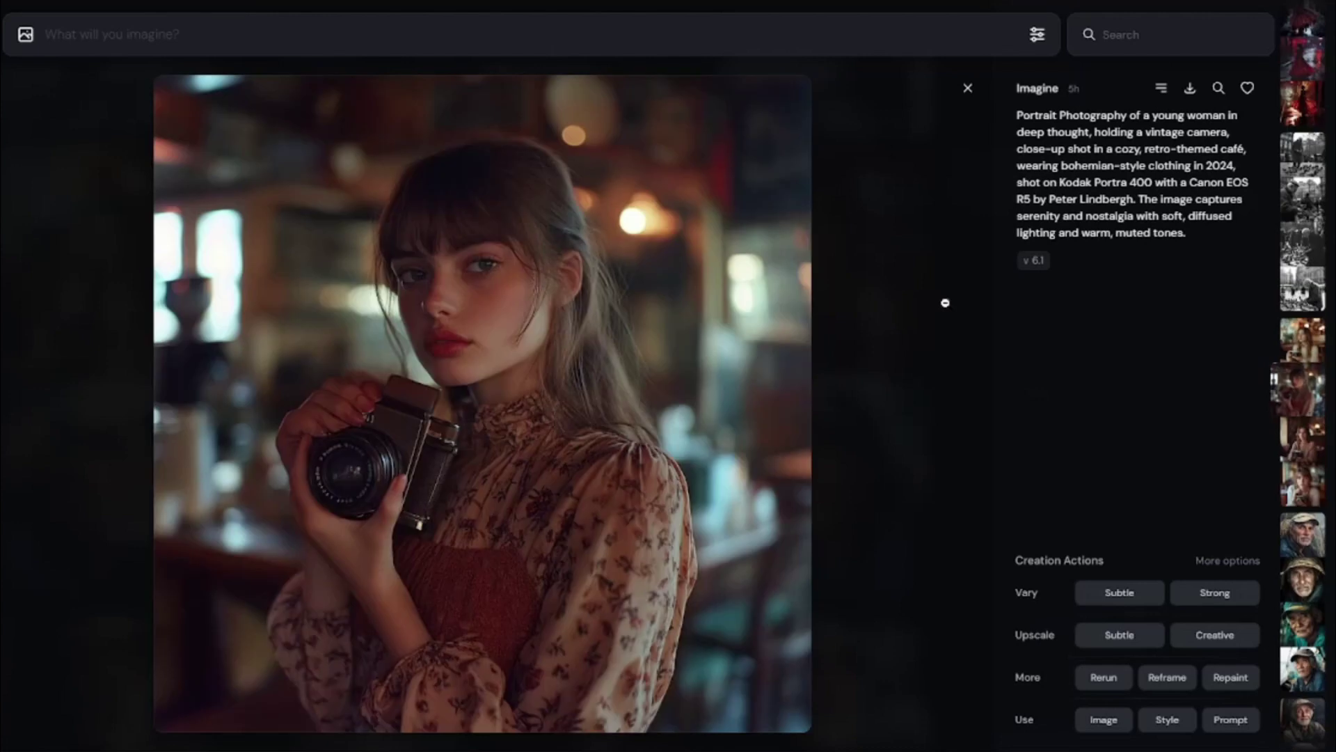
key("Up")
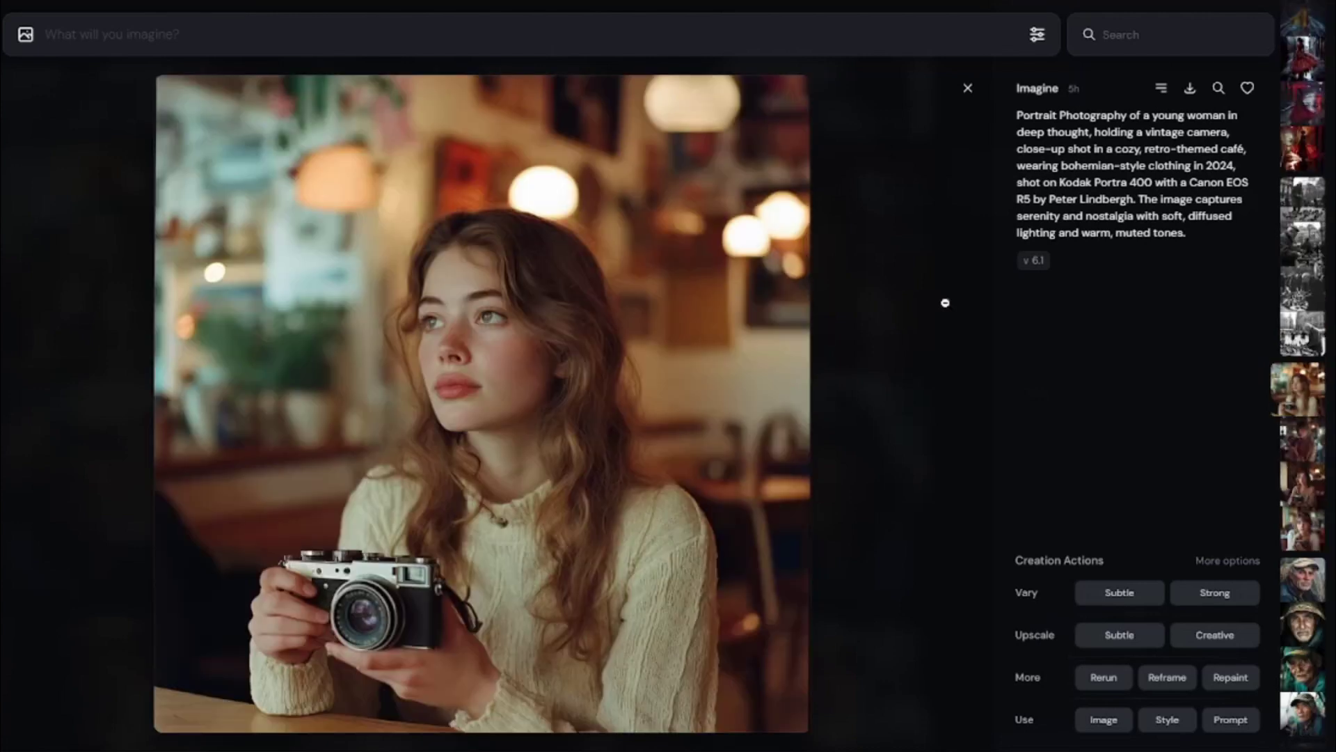
key("Down")
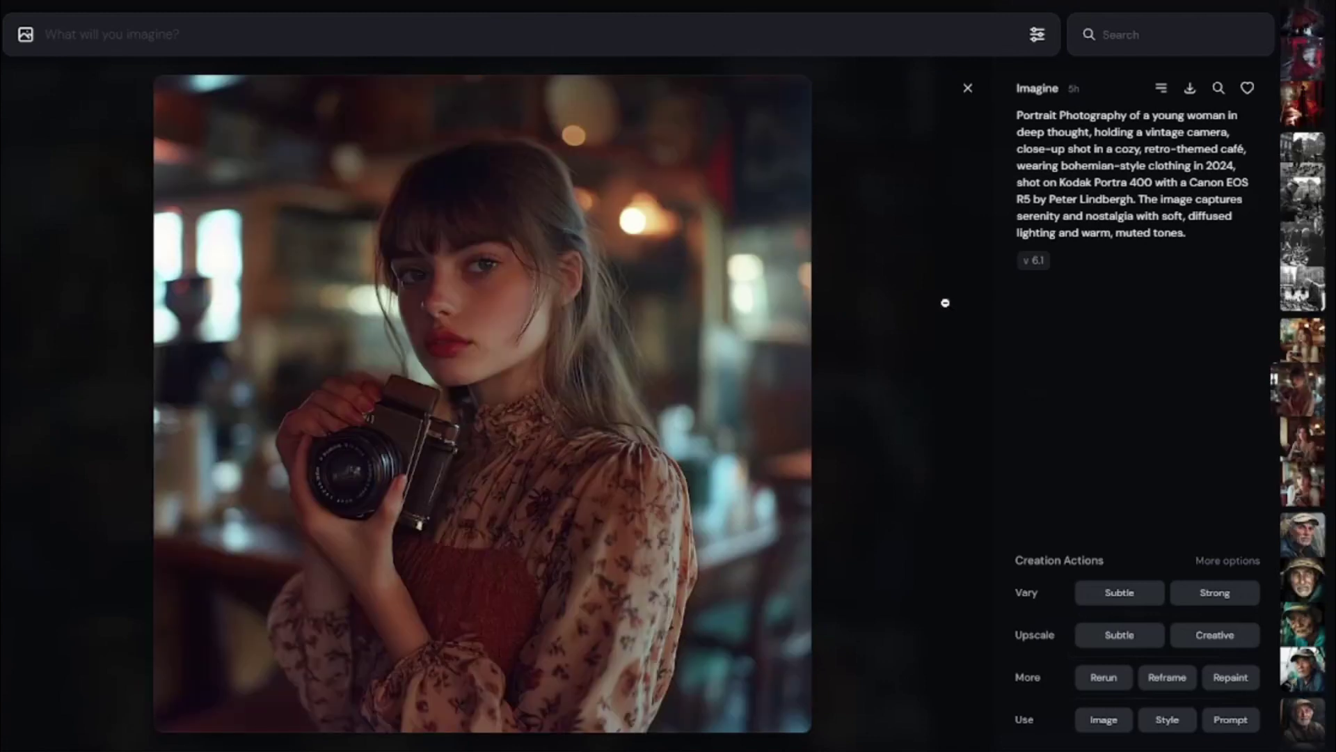
key("Down")
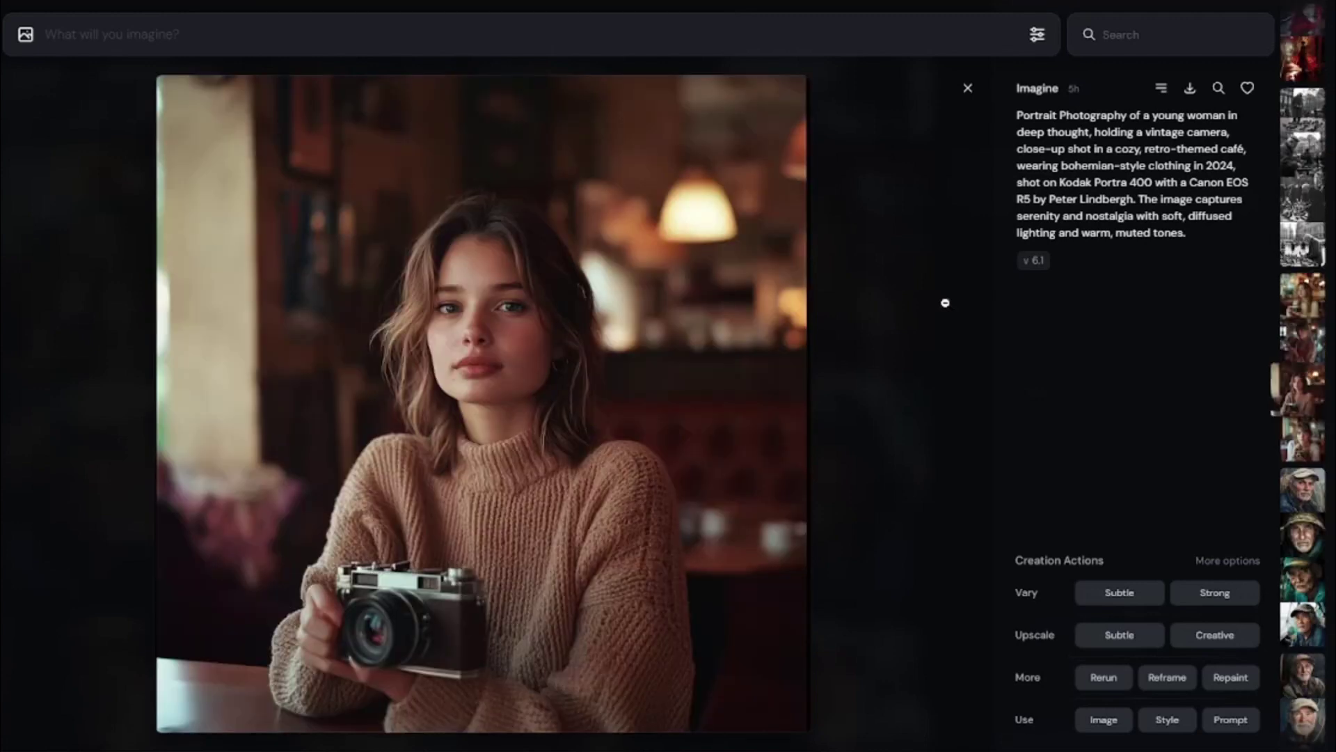
key("Down")
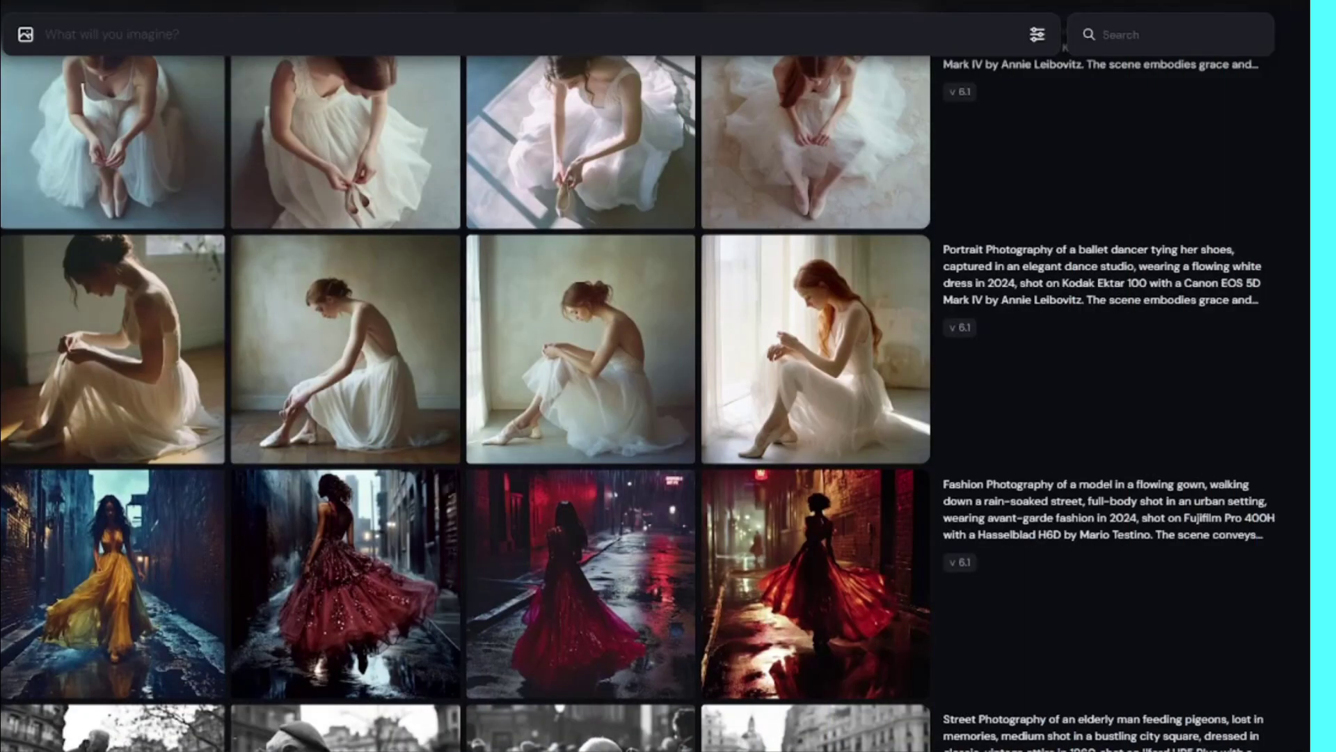
scroll(270, 443, "up", 5)
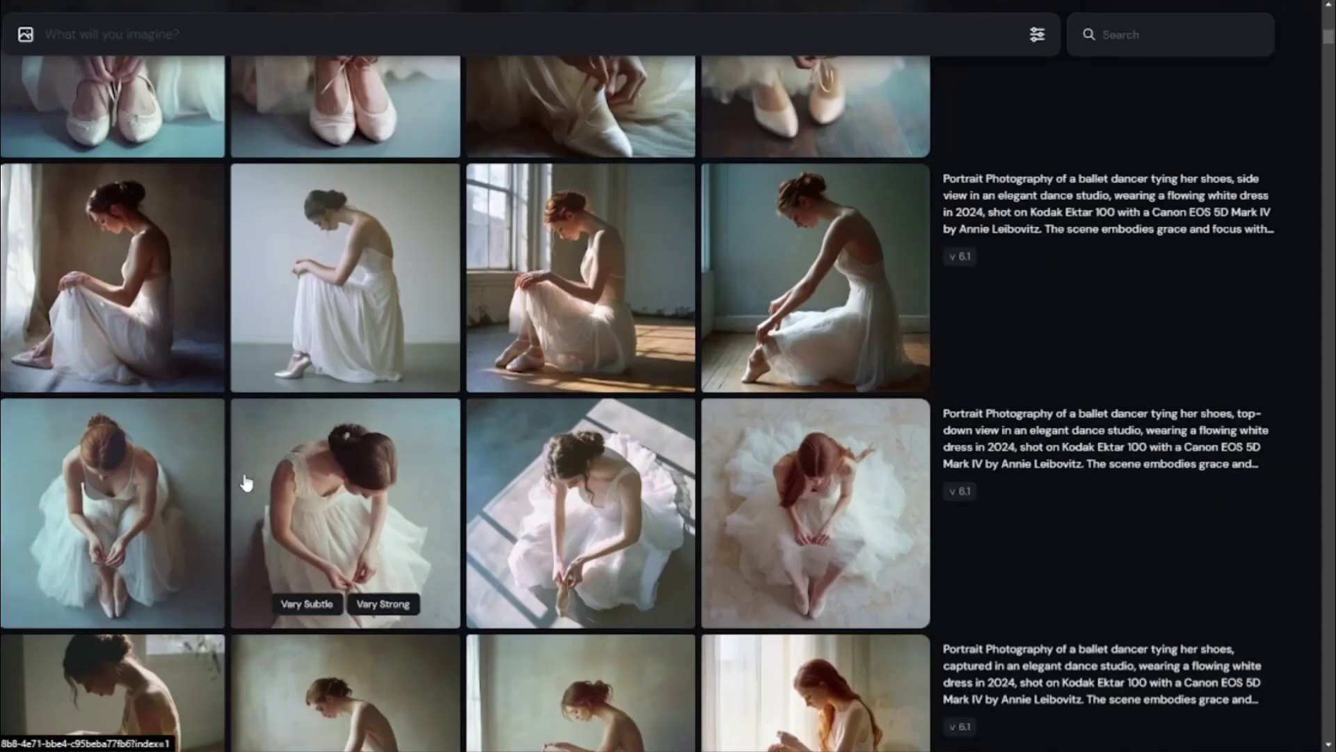
scroll(270, 361, "up", 3)
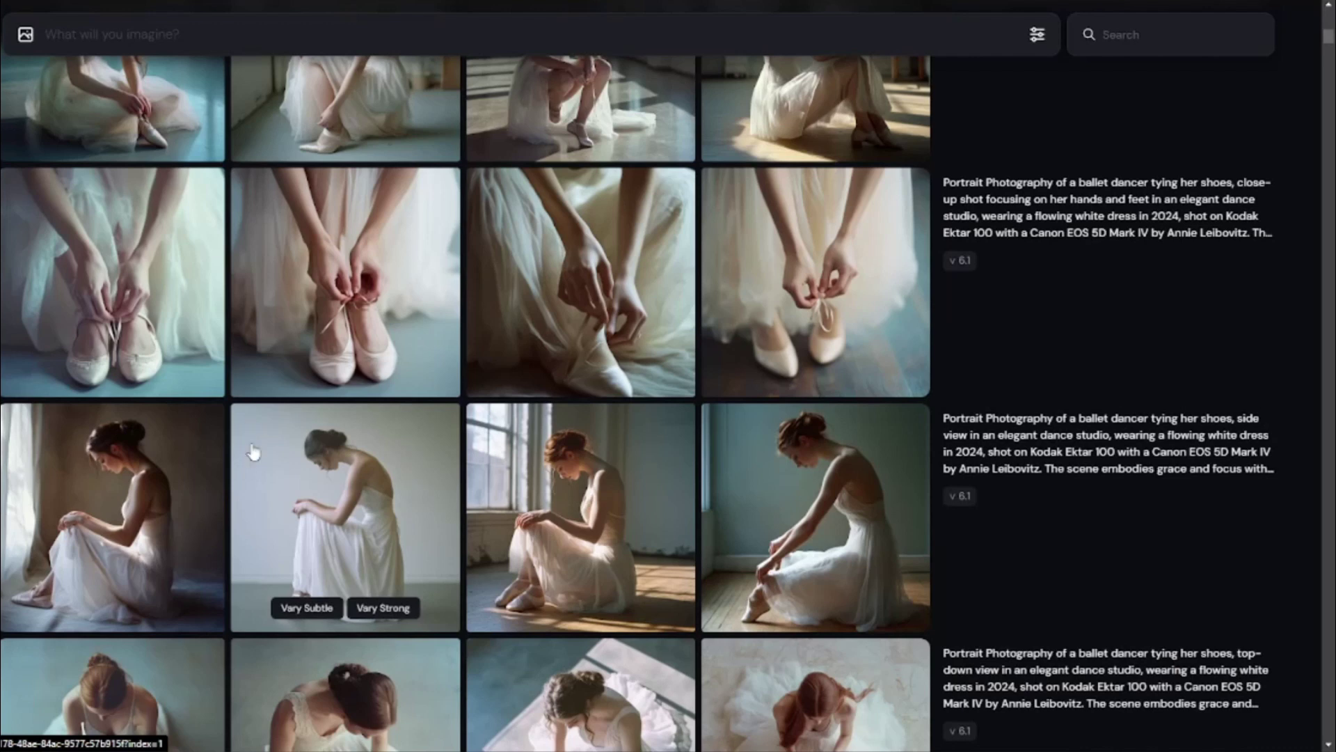
scroll(444, 335, "down", 1)
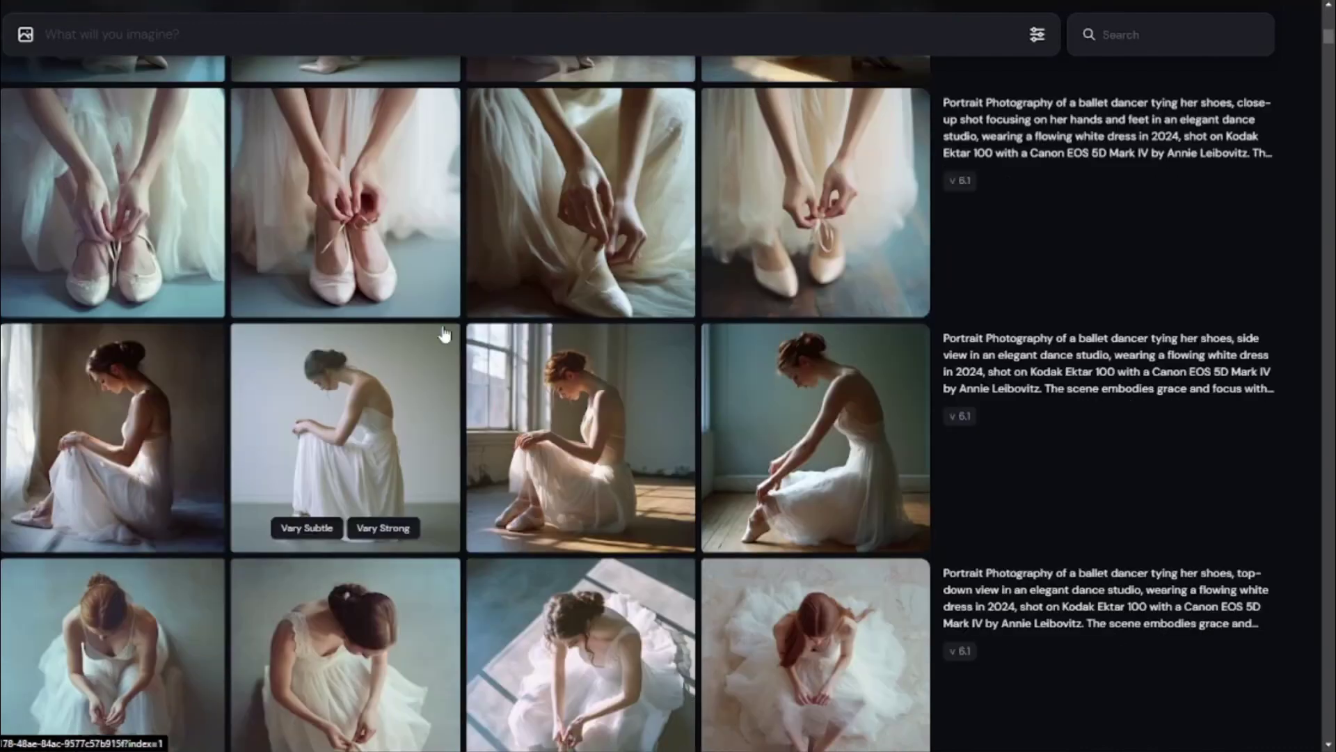
scroll(446, 387, "down", 3)
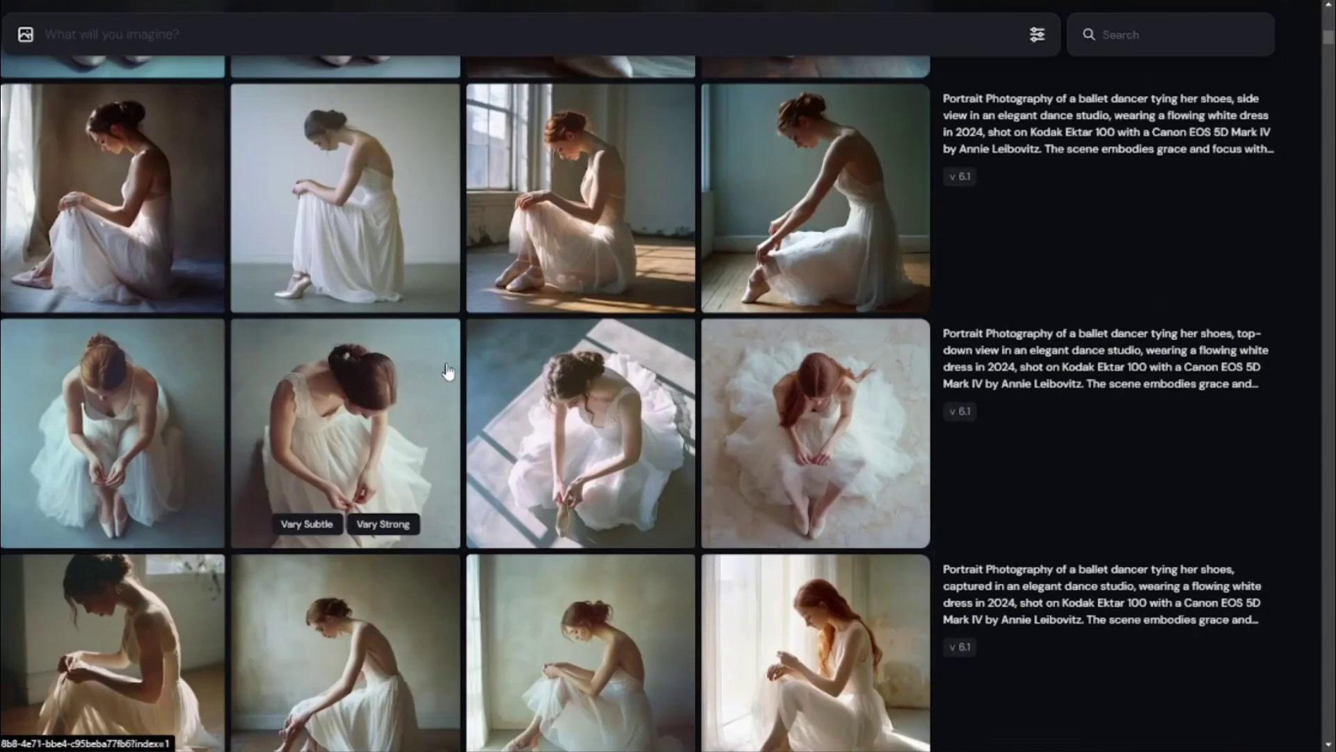
scroll(448, 371, "up", 11)
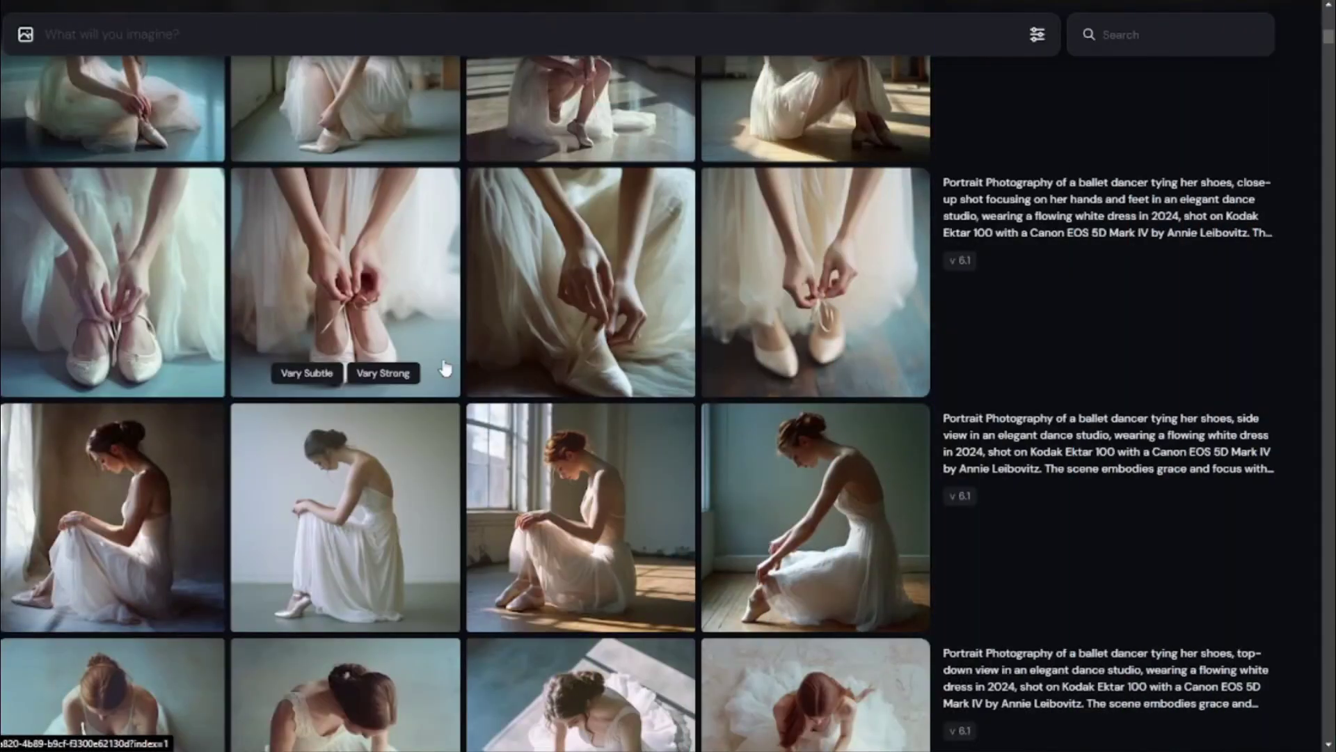
scroll(445, 368, "down", 3)
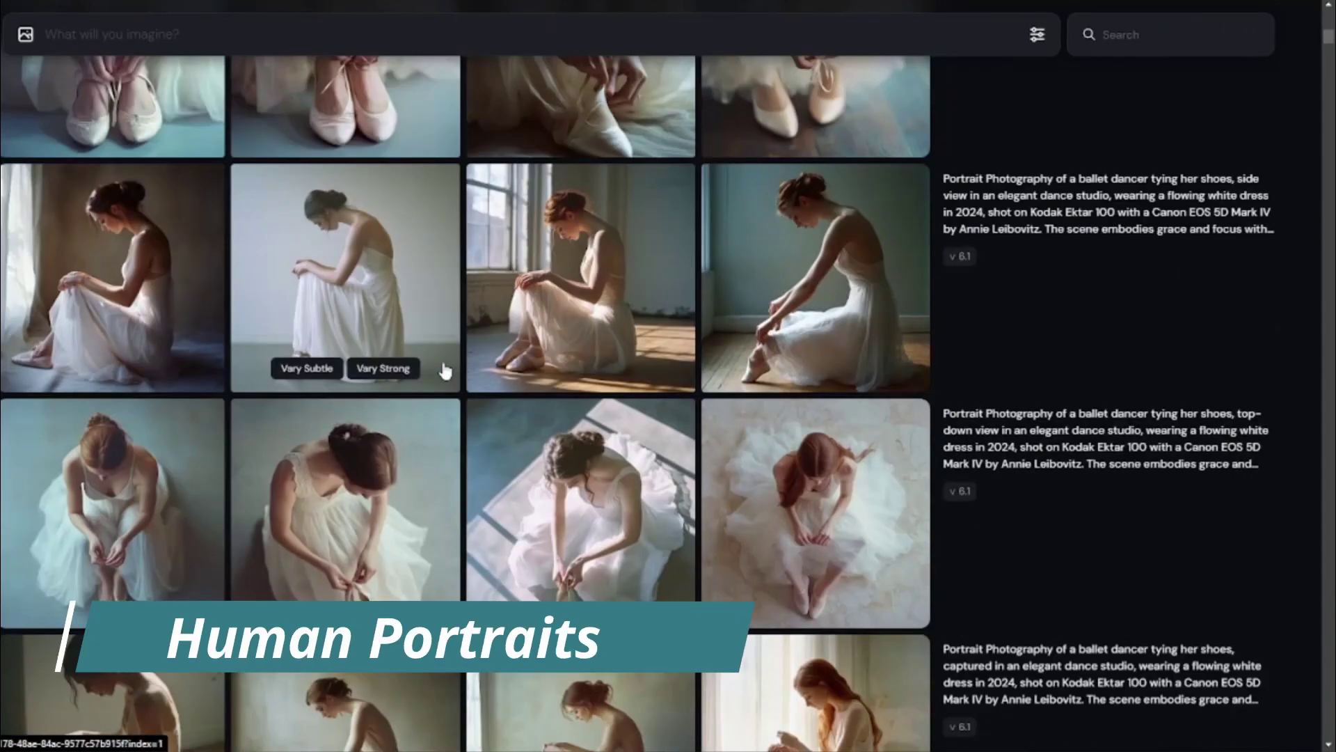
scroll(445, 371, "down", 3)
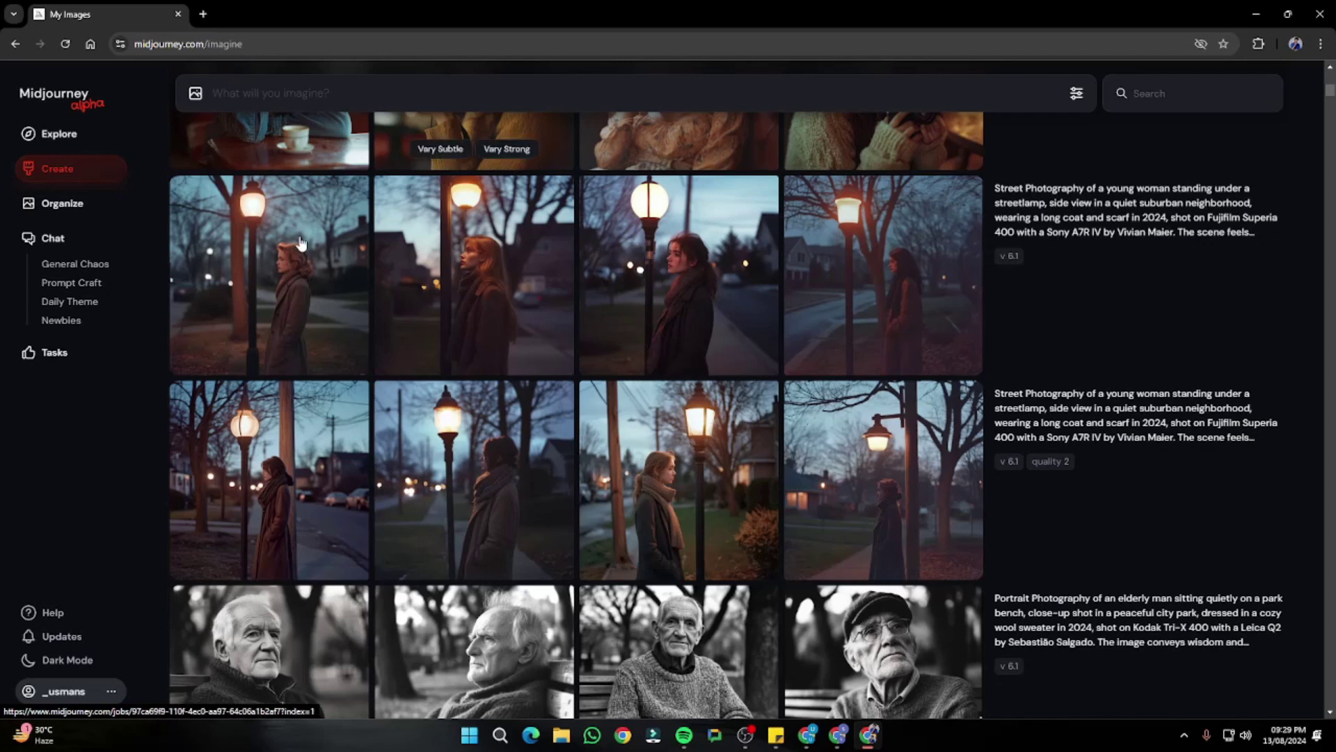
- Open the first quality 2 streetlamp woman image and flip through its variations
left_click(314, 463)
key("Right")
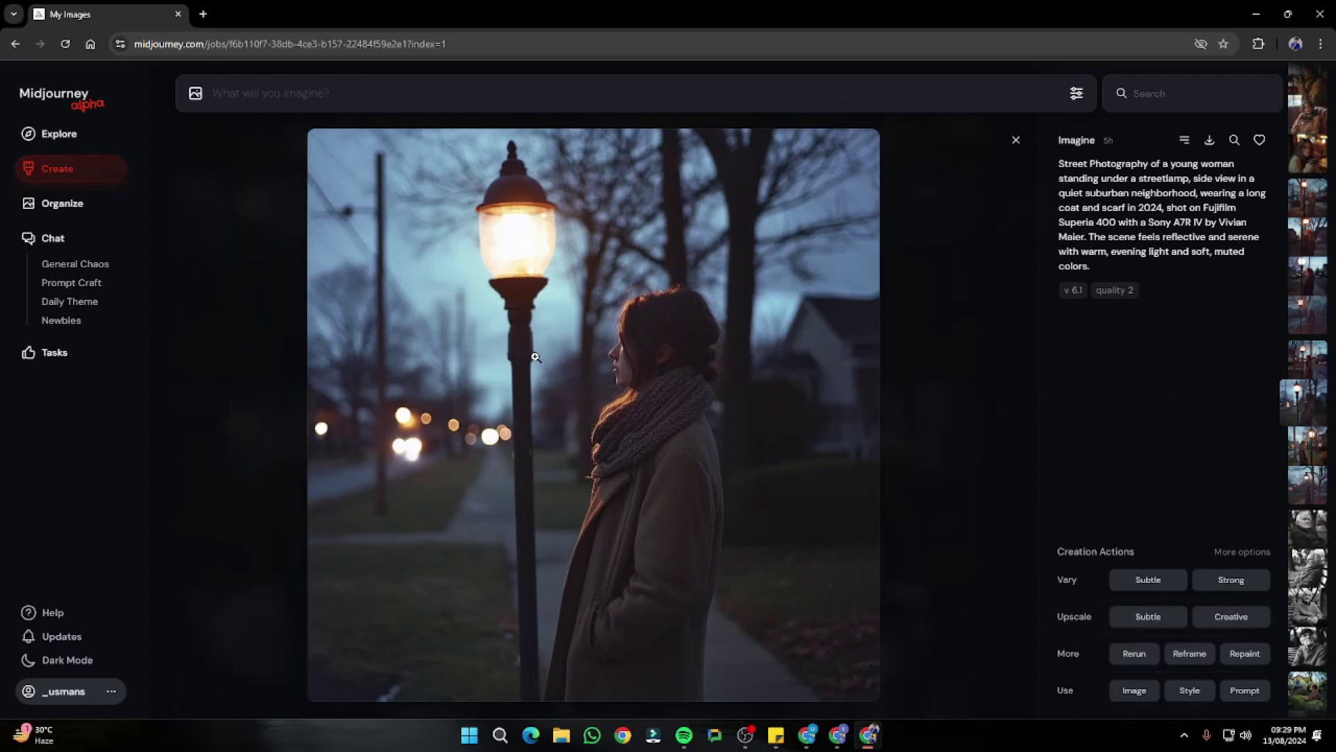
key("Right")
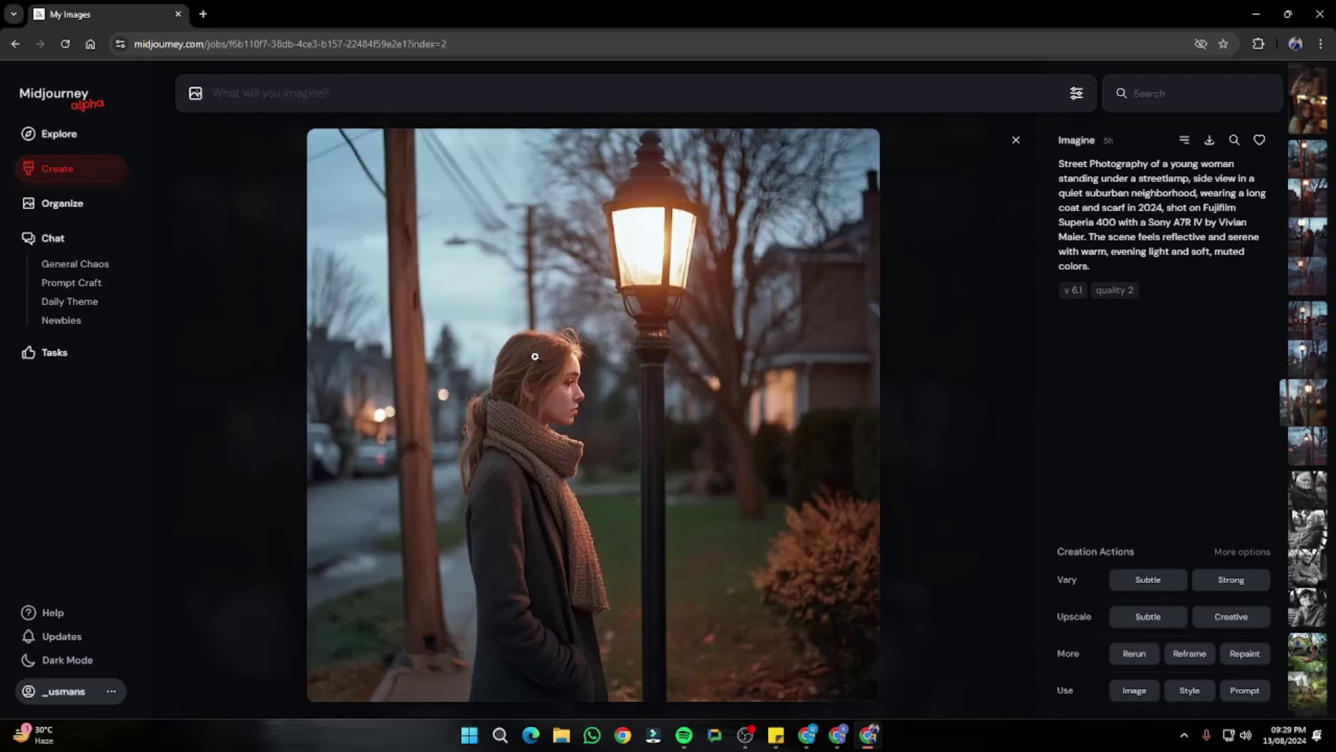
key("Right")
key("Left")
key("Left")
key("Right")
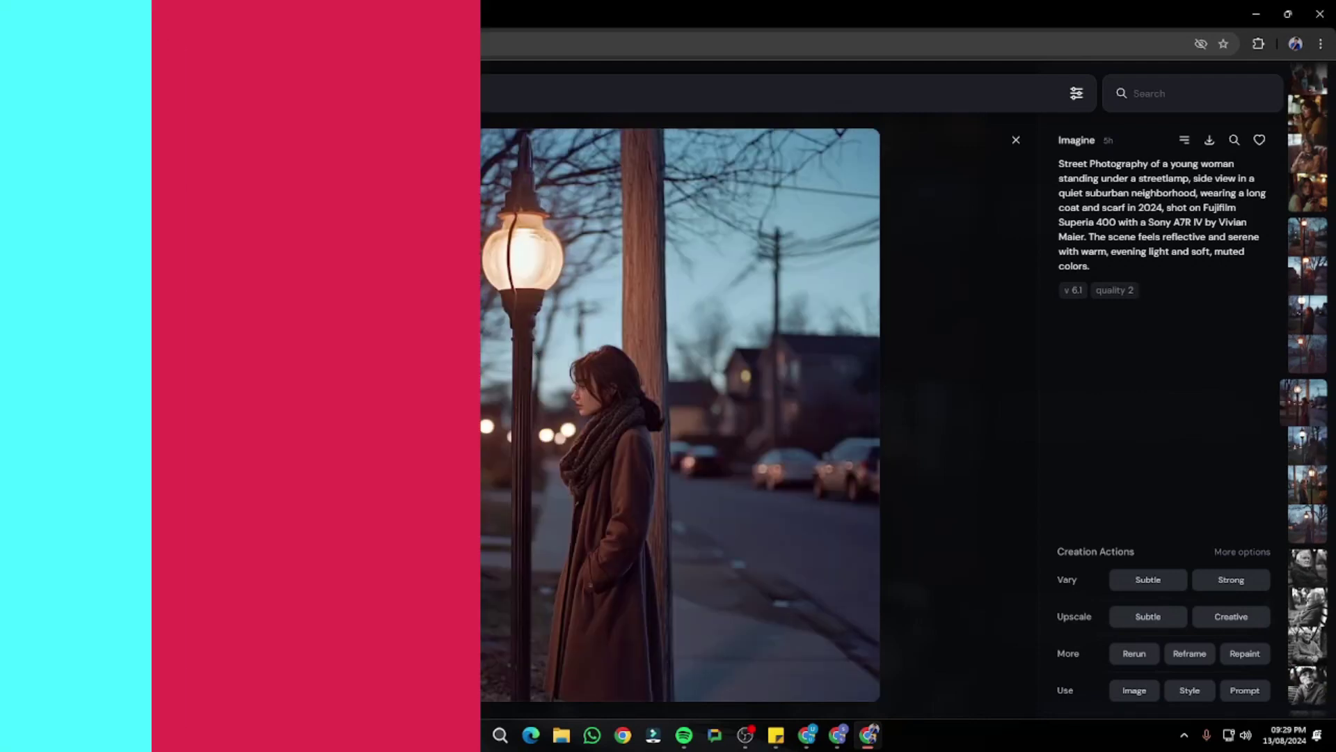